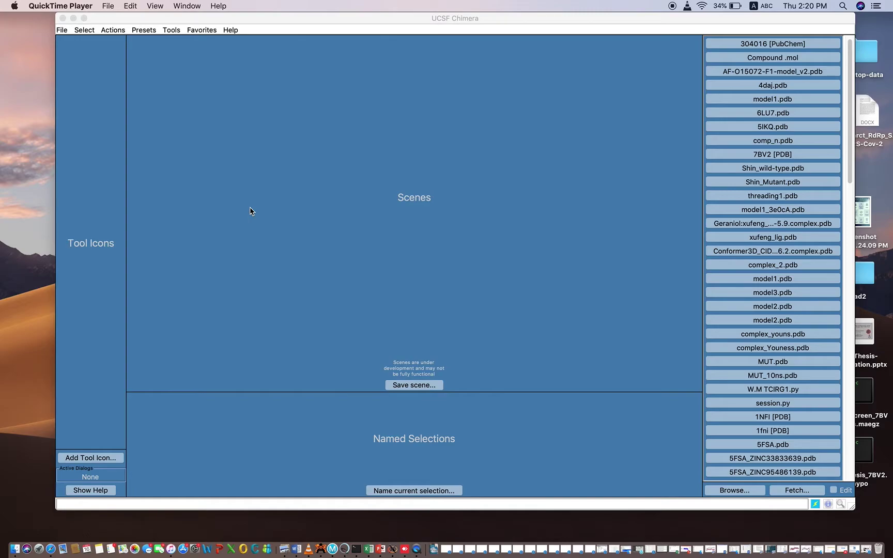
# - Switch to Safari and search Google for "chimera ucsf" in a new tab
pyautogui.click(854, 550)
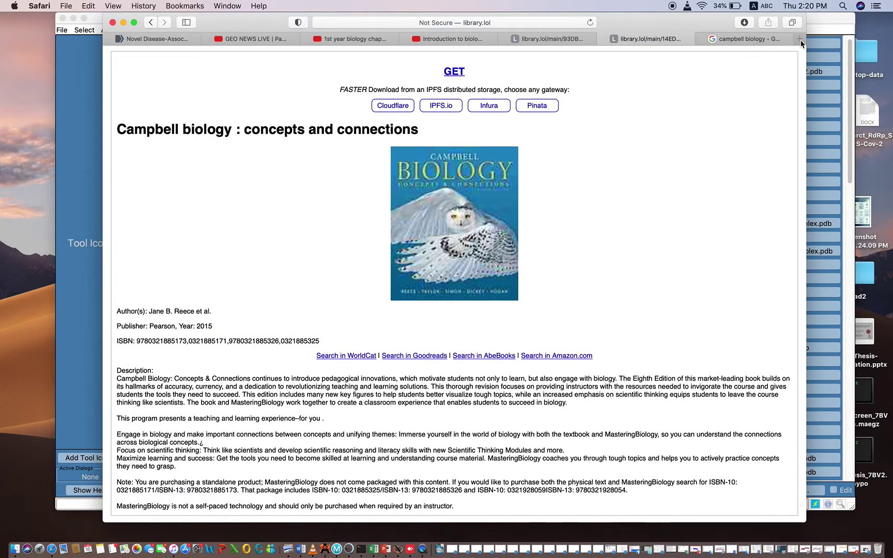
pyautogui.click(800, 39)
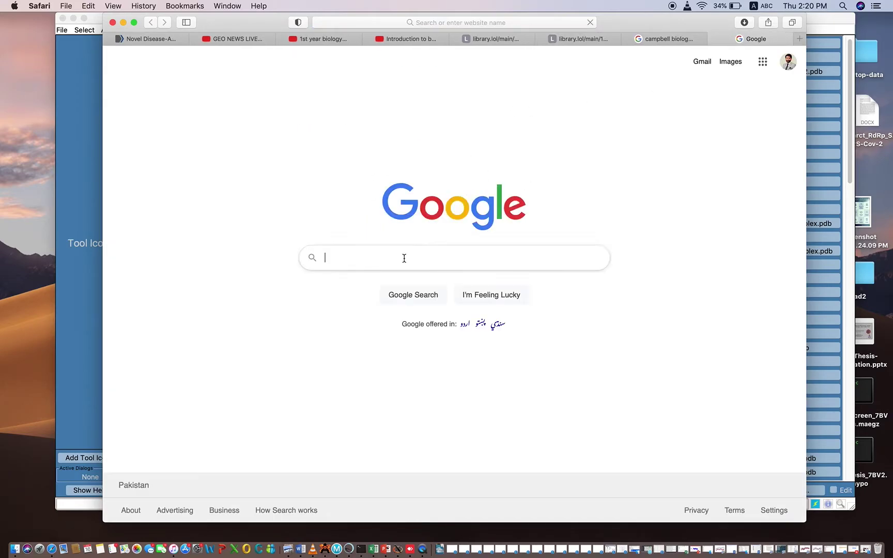
pyautogui.click(400, 257)
pyautogui.write('chimera ')
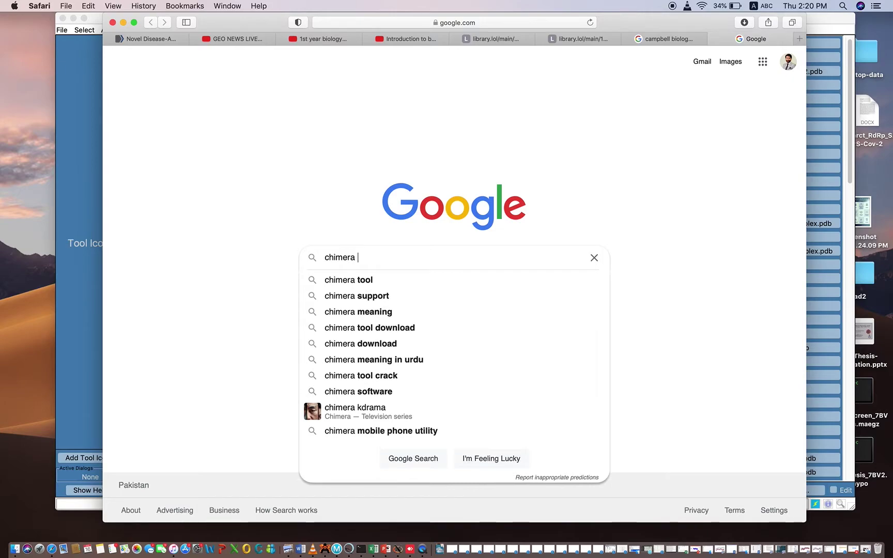
pyautogui.write('ucsf')
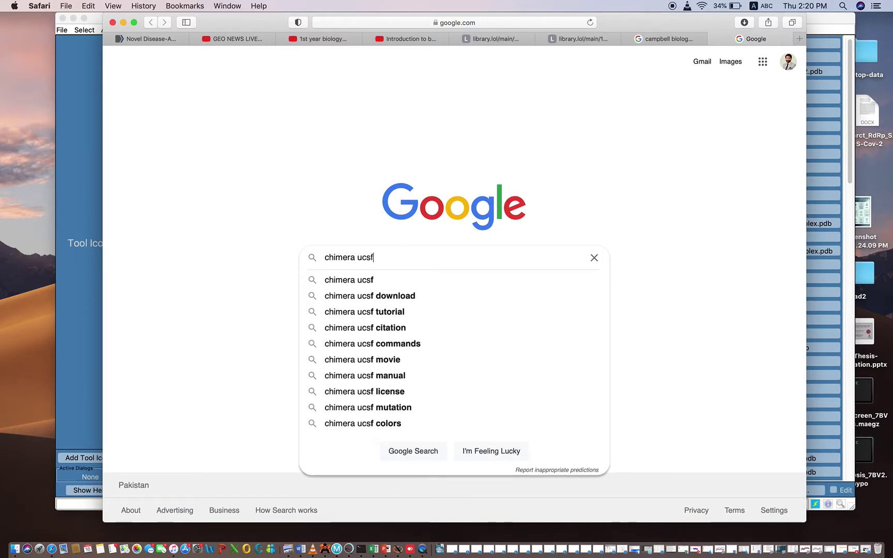
pyautogui.click(348, 282)
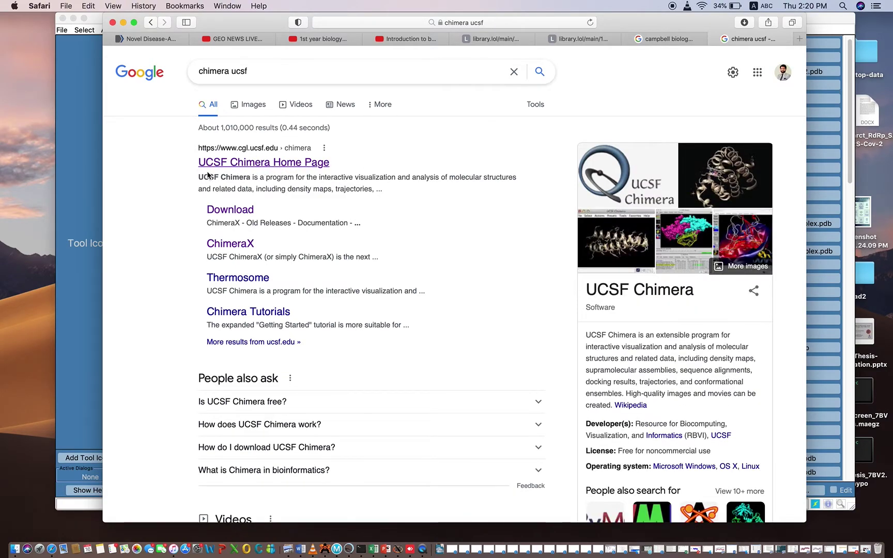
# - Open the UCSF Chimera Home Page search result in a separate tab and view it
pyautogui.rightClick(241, 169)
pyautogui.click(274, 172)
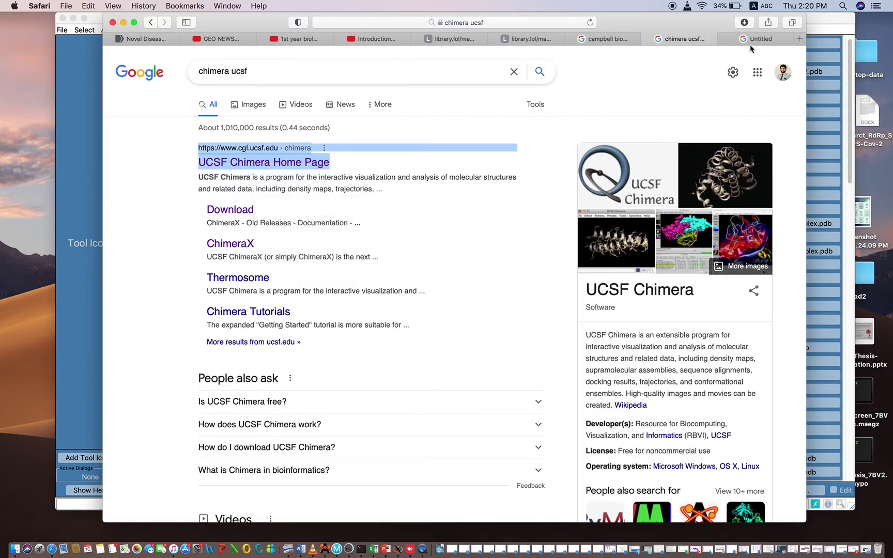
pyautogui.click(749, 44)
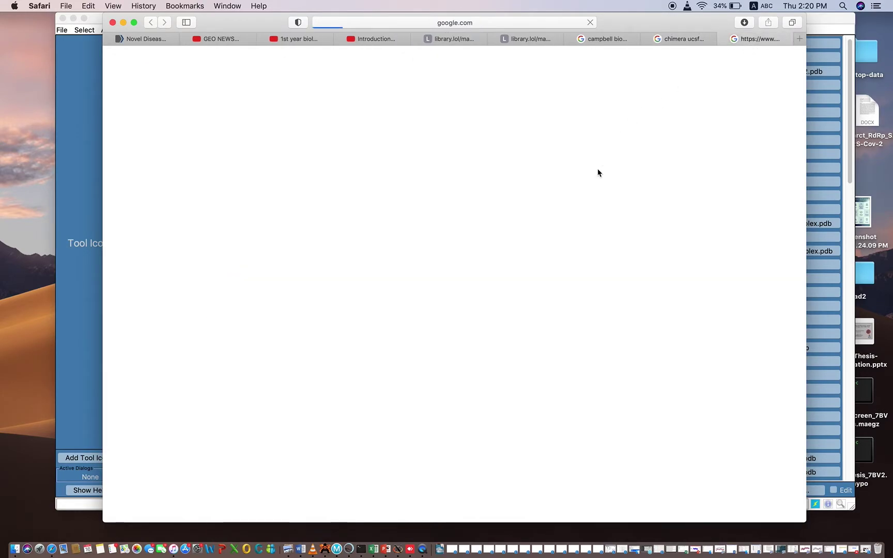
pyautogui.moveTo(679, 41)
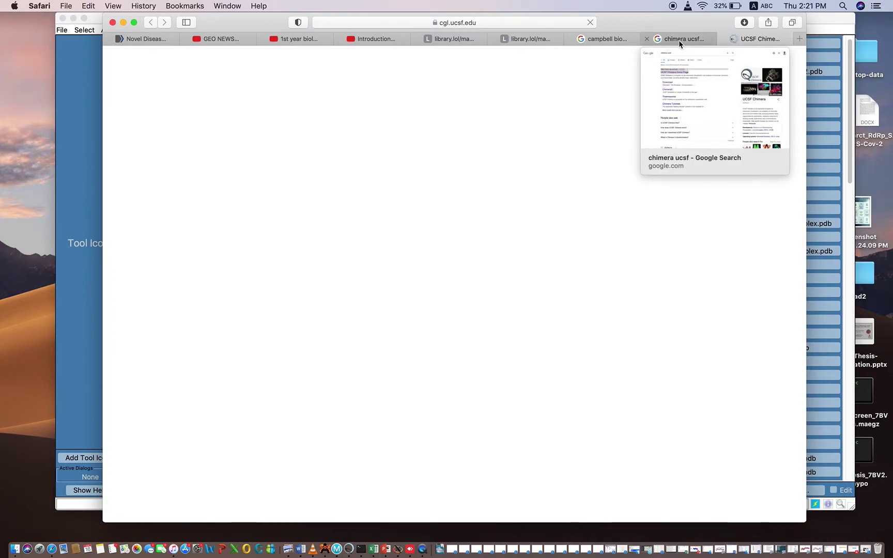
pyautogui.click(679, 40)
pyautogui.click(757, 39)
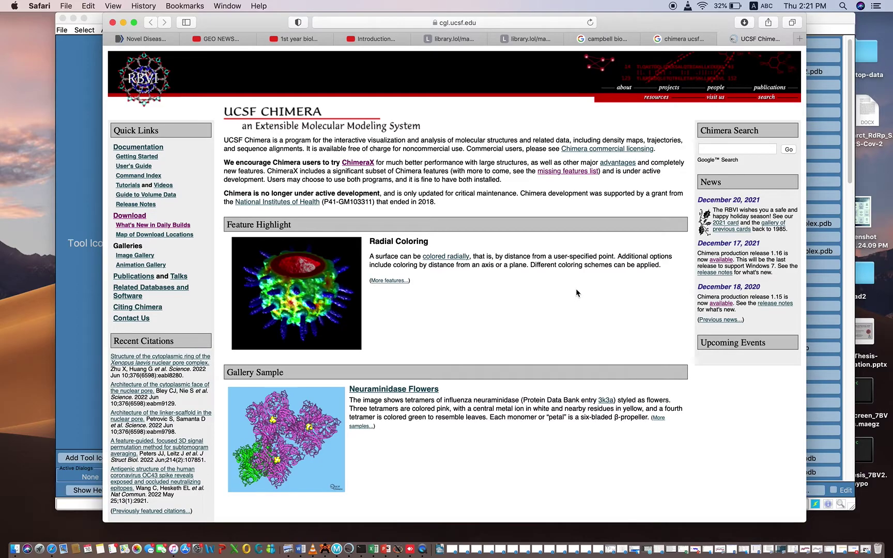
# - Open the Chimera download page and review the production releases and daily builds offered for each platform
pyautogui.scroll(-2, 372, 402)
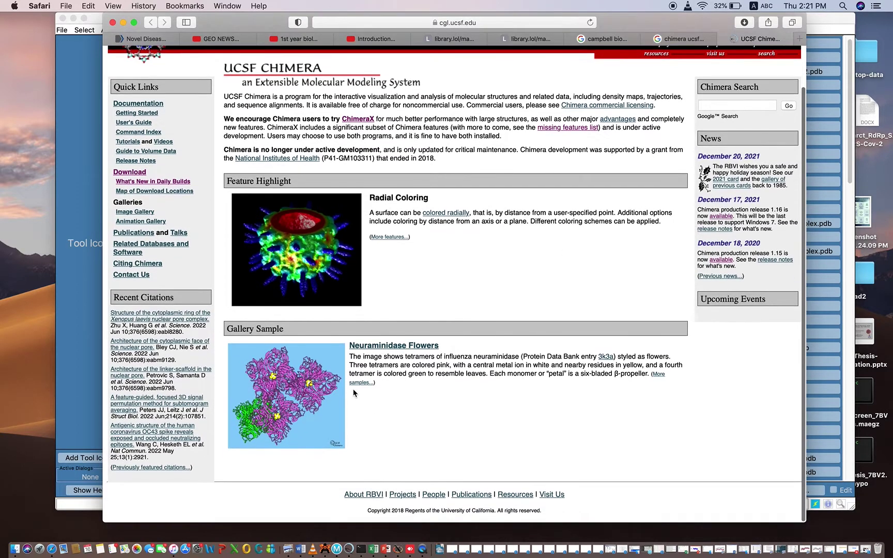
pyautogui.click(132, 175)
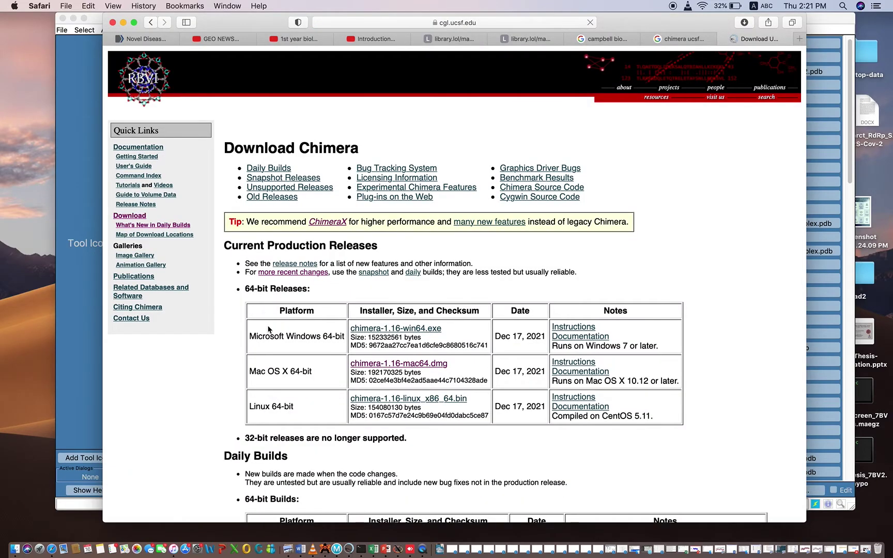
pyautogui.scroll(-4, 268, 329)
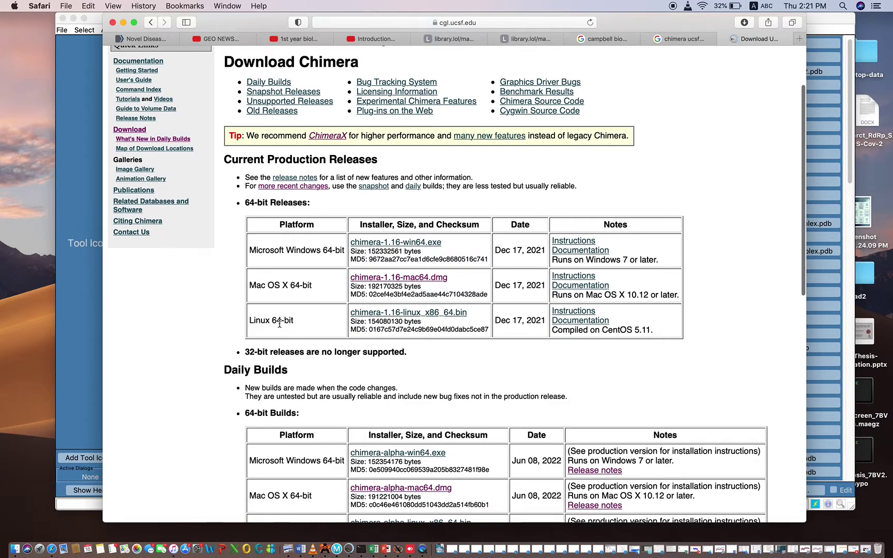
pyautogui.scroll(-5, 283, 325)
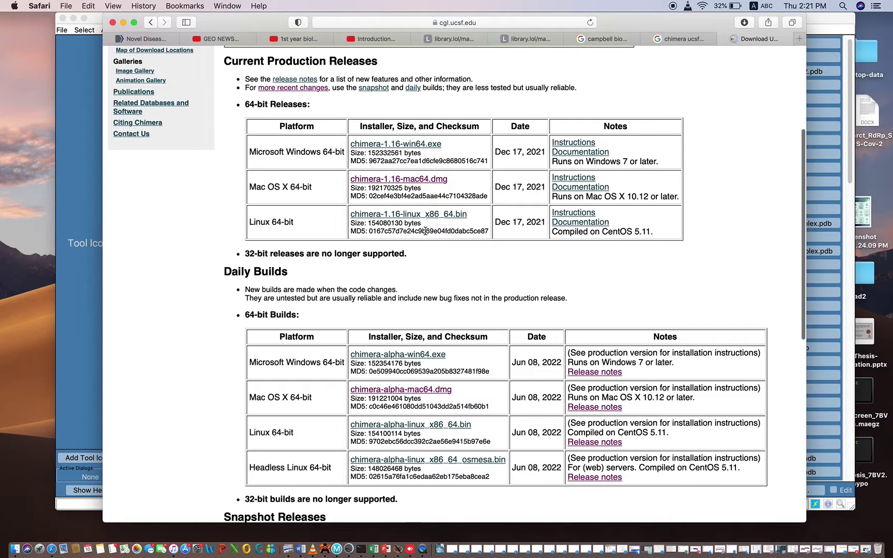
pyautogui.scroll(10, 318, 196)
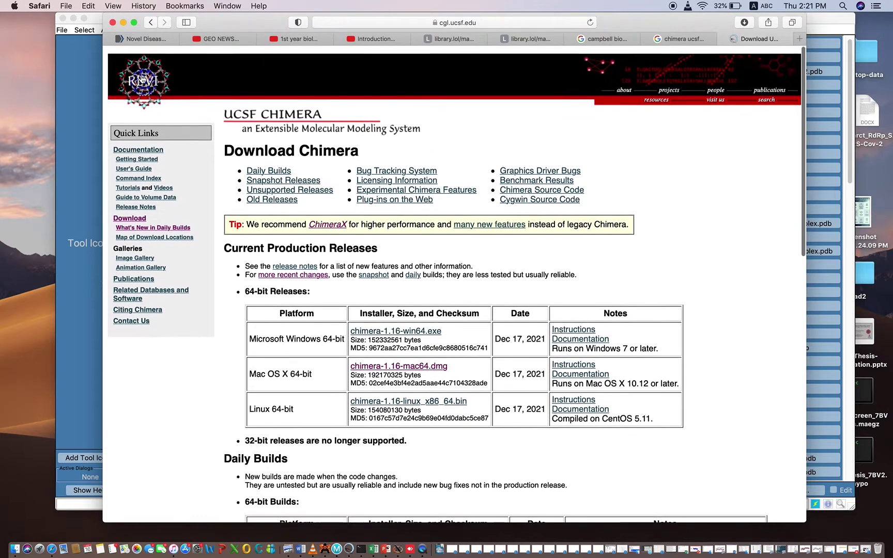
# - Switch back to UCSF Chimera, open the recent 304016 [PubChem] compound and rotate it for inspection
pyautogui.click(123, 22)
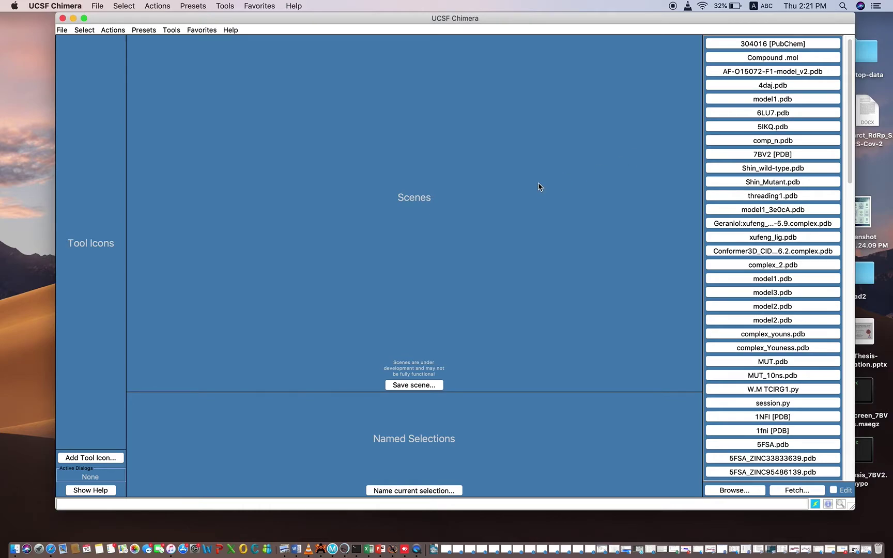
pyautogui.click(744, 43)
pyautogui.moveTo(390, 254); pyautogui.dragTo(391, 259)
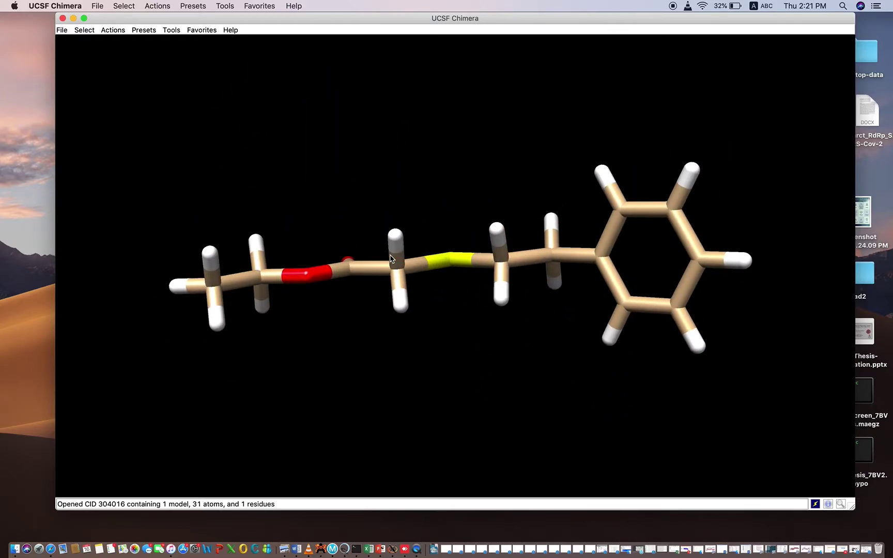
pyautogui.click(392, 259)
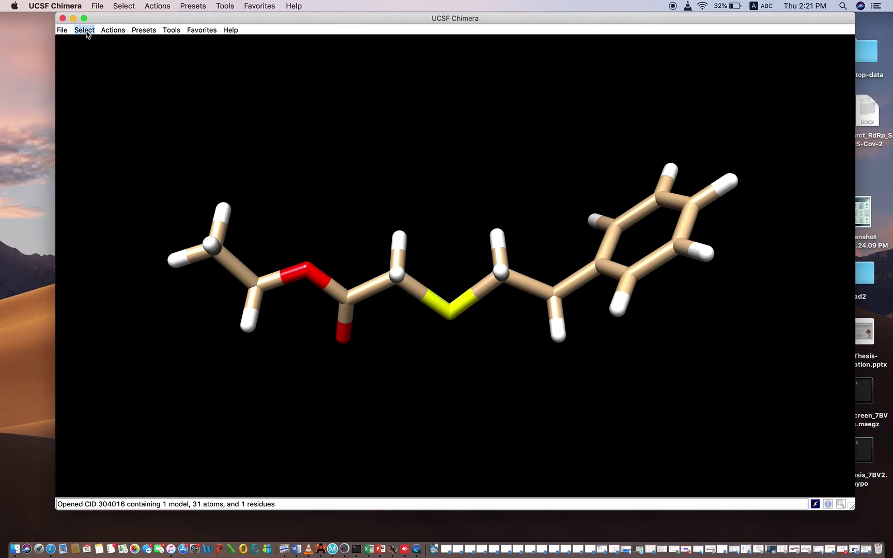
# - Set the background color to white through the full color options, leaving the molecule's own colors alone
pyautogui.click(106, 32)
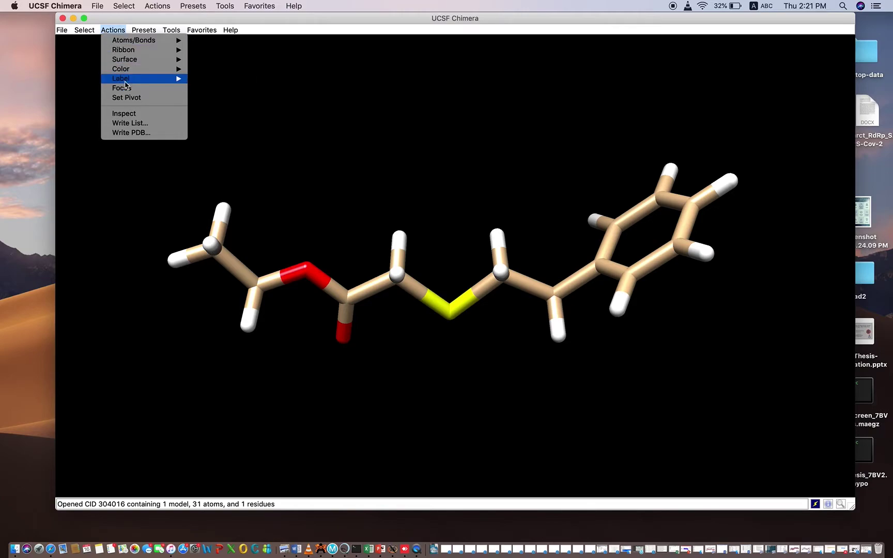
pyautogui.moveTo(127, 73)
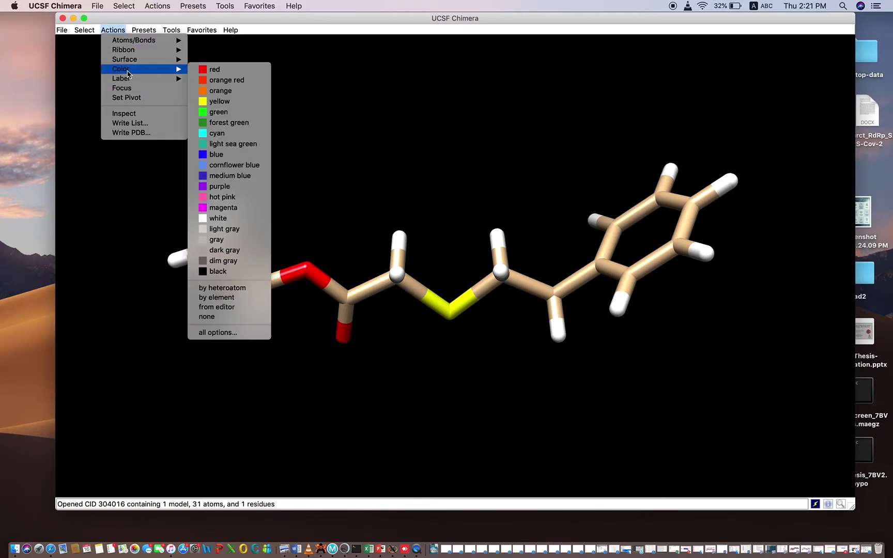
pyautogui.click(108, 32)
pyautogui.click(109, 32)
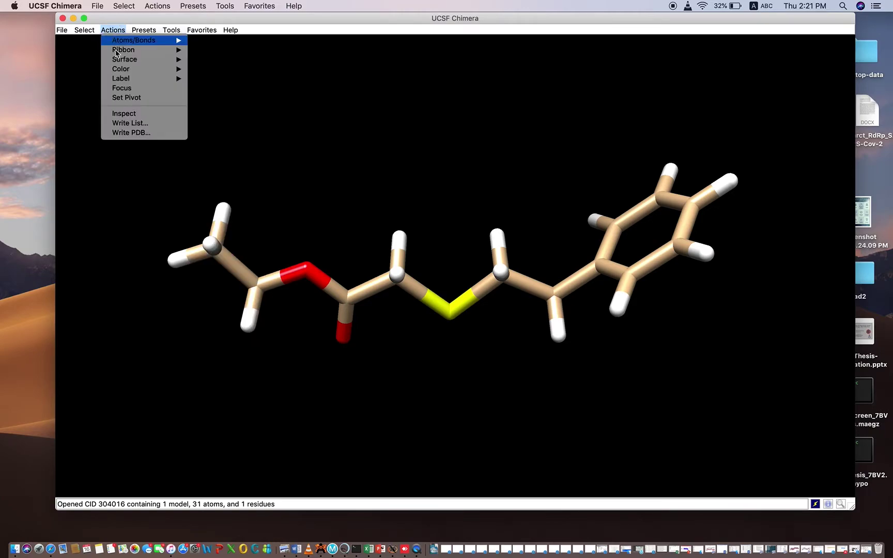
pyautogui.moveTo(123, 71)
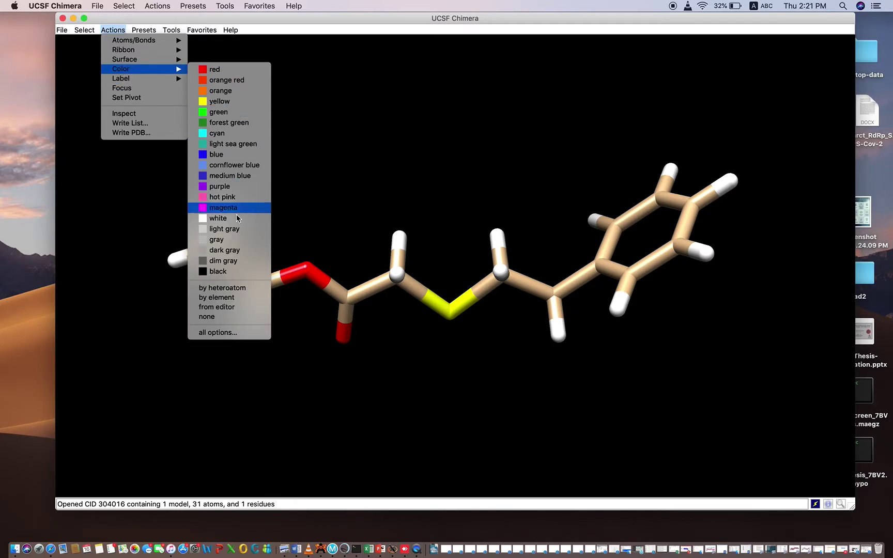
pyautogui.click(234, 333)
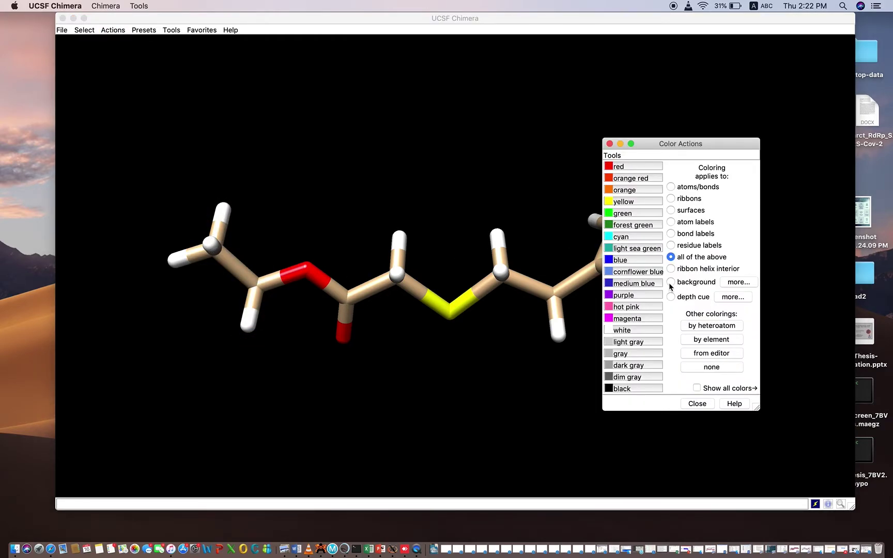
pyautogui.click(670, 282)
pyautogui.click(629, 331)
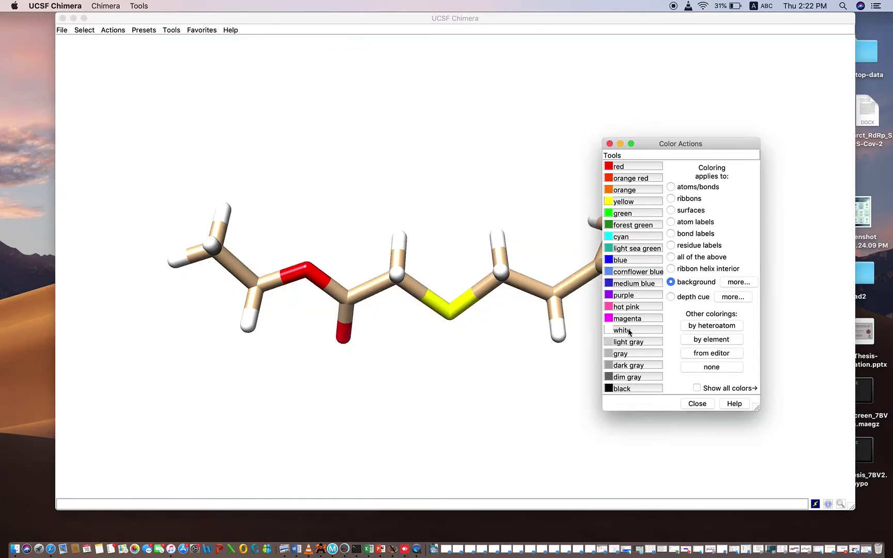
pyautogui.click(702, 406)
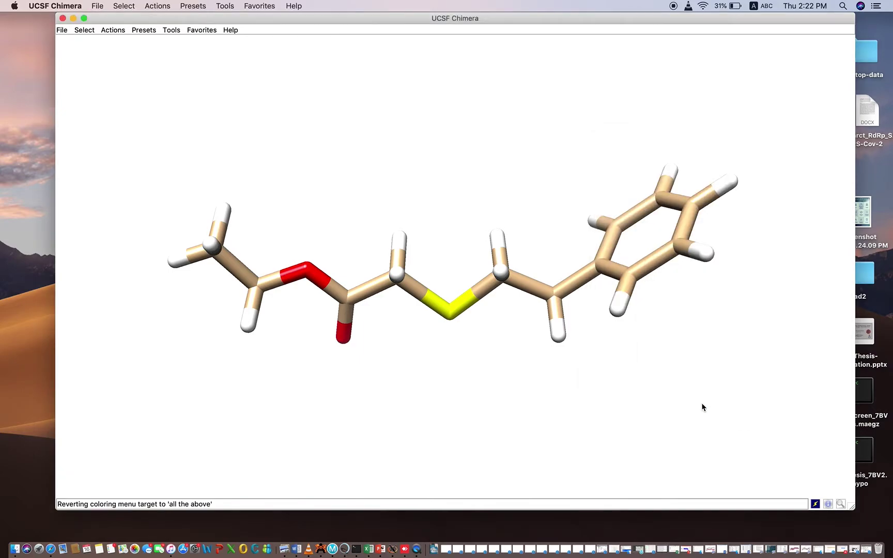
# - Rotate the molecule and display its atoms and bonds in the sphere style
pyautogui.moveTo(640, 393); pyautogui.dragTo(559, 373)
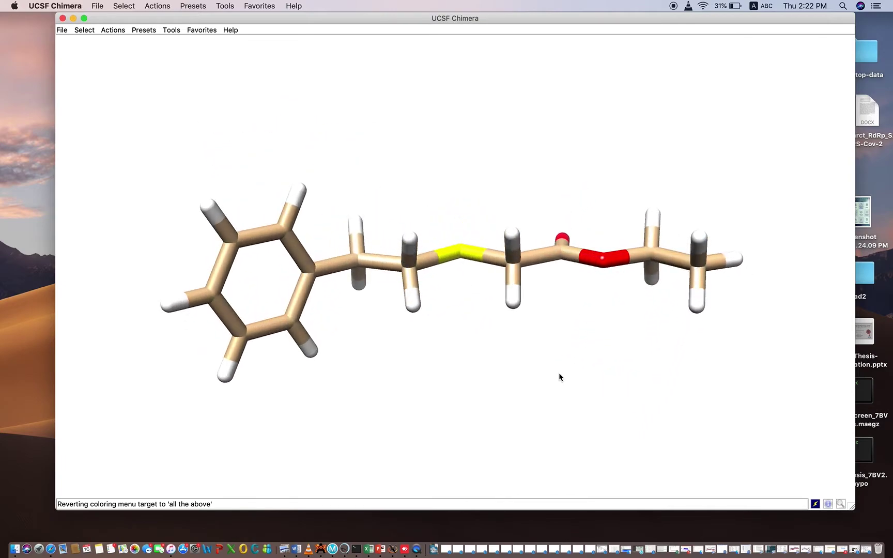
pyautogui.click(559, 372)
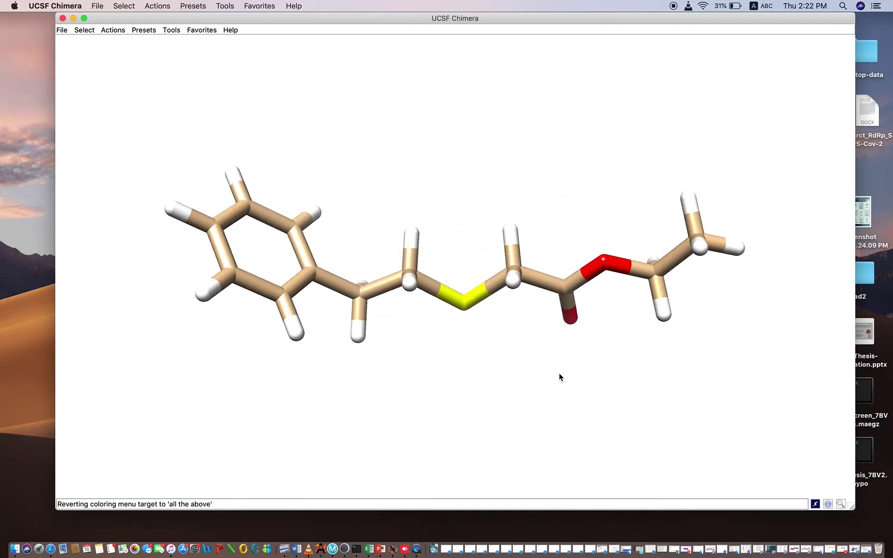
pyautogui.click(112, 32)
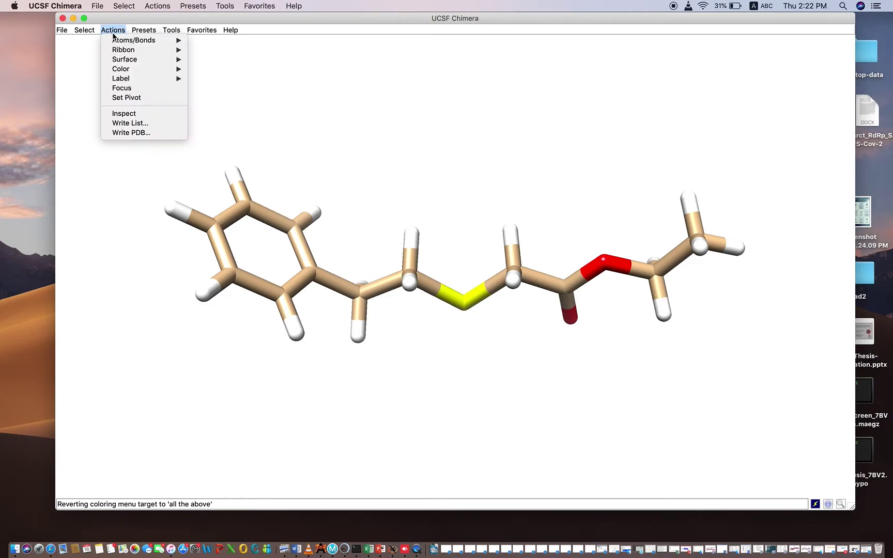
pyautogui.moveTo(140, 41)
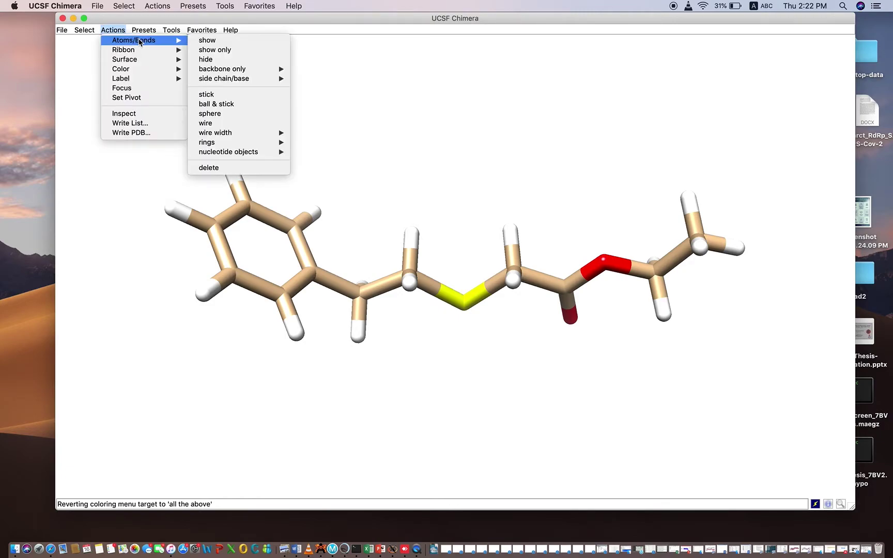
pyautogui.moveTo(215, 68)
pyautogui.click(217, 114)
pyautogui.moveTo(265, 261); pyautogui.dragTo(264, 260)
# - Open the Molecular Dynamics Simulation tool for CID 304016, view its equilibration run parameters and close it
pyautogui.click(173, 33)
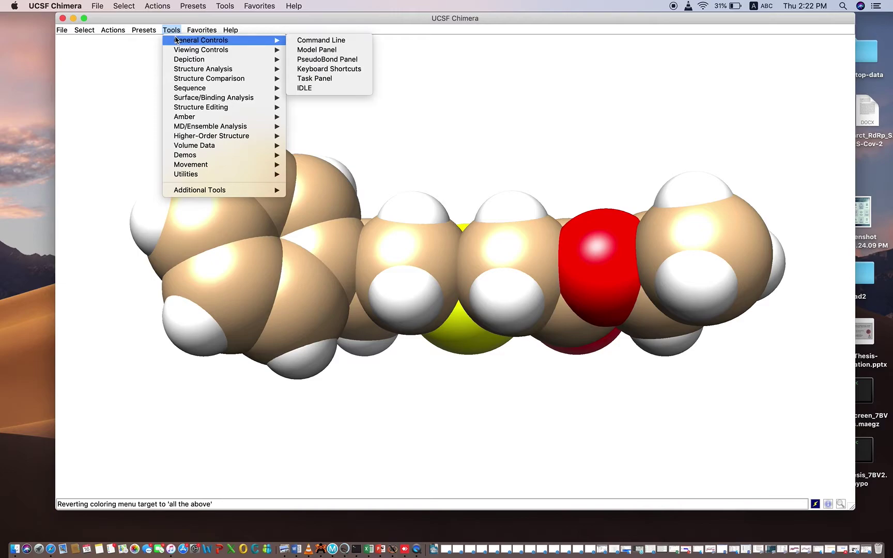
pyautogui.moveTo(238, 130)
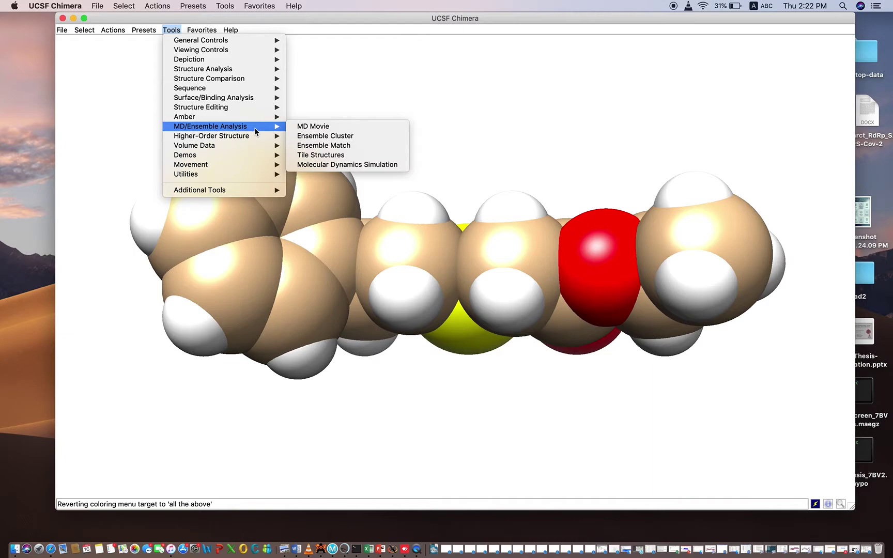
pyautogui.click(319, 168)
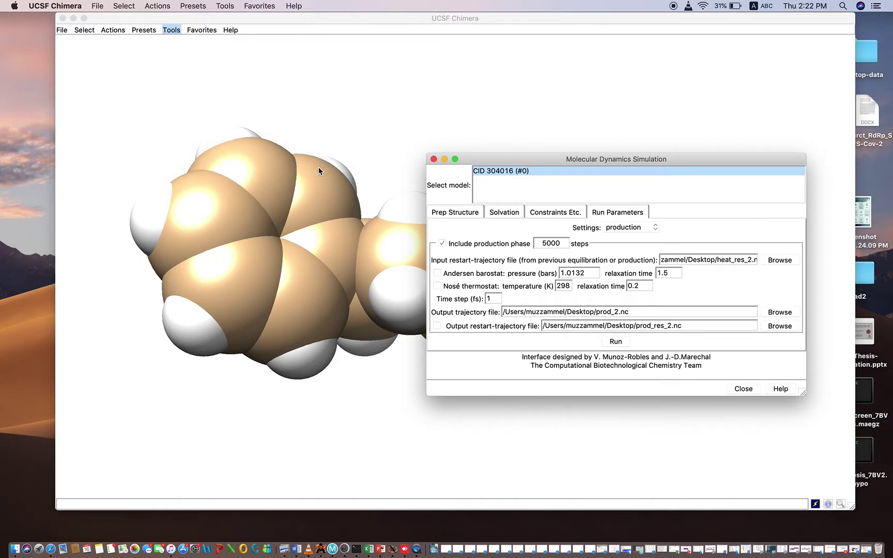
pyautogui.moveTo(499, 163); pyautogui.dragTo(344, 135)
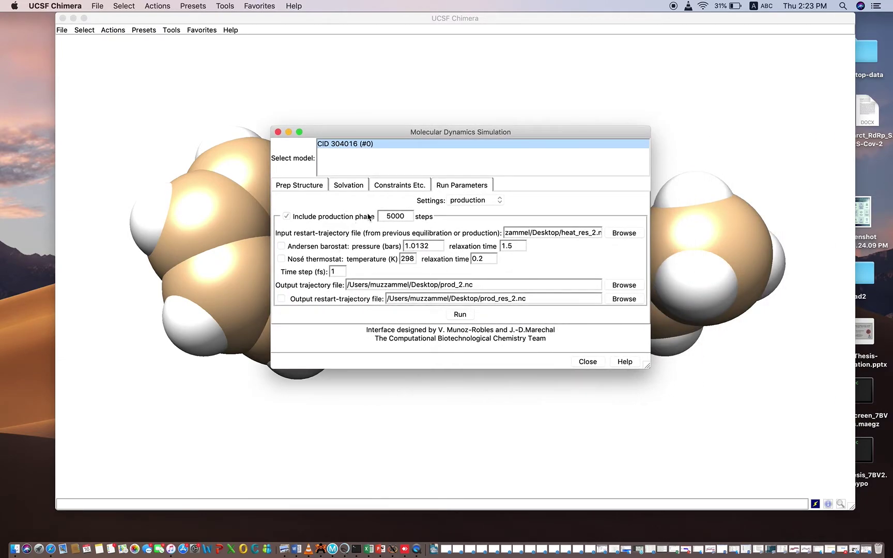
pyautogui.click(472, 204)
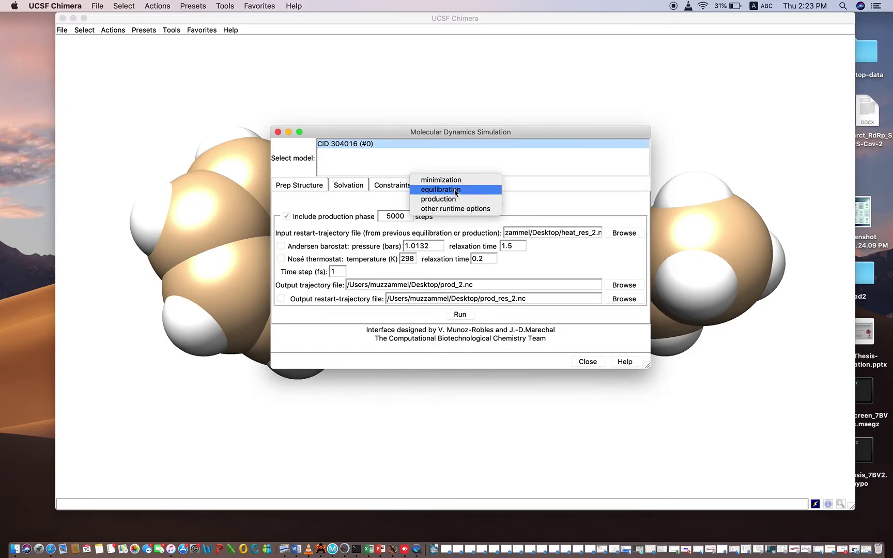
pyautogui.click(456, 191)
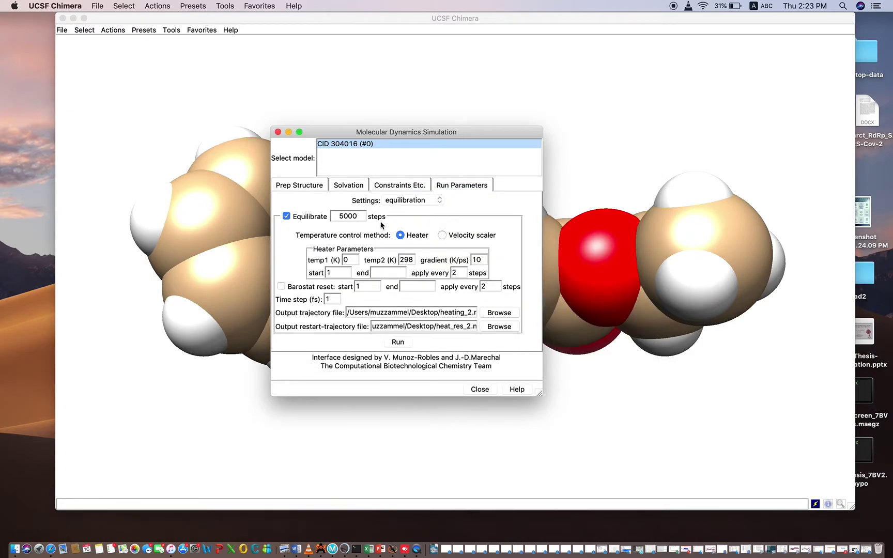
pyautogui.click(278, 132)
# - Open the Molecular Dynamics Simulation tool for CID 304016 and keep the run settings on equilibration
pyautogui.click(171, 30)
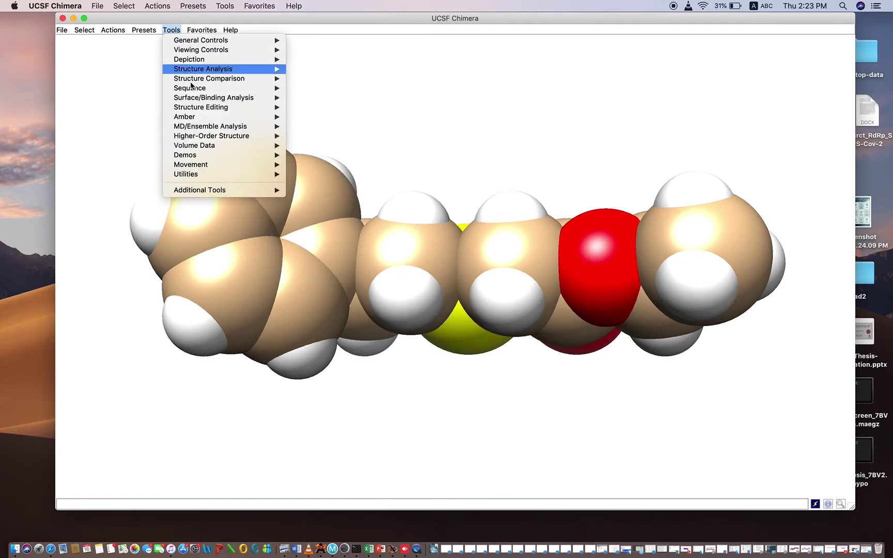
pyautogui.moveTo(205, 130)
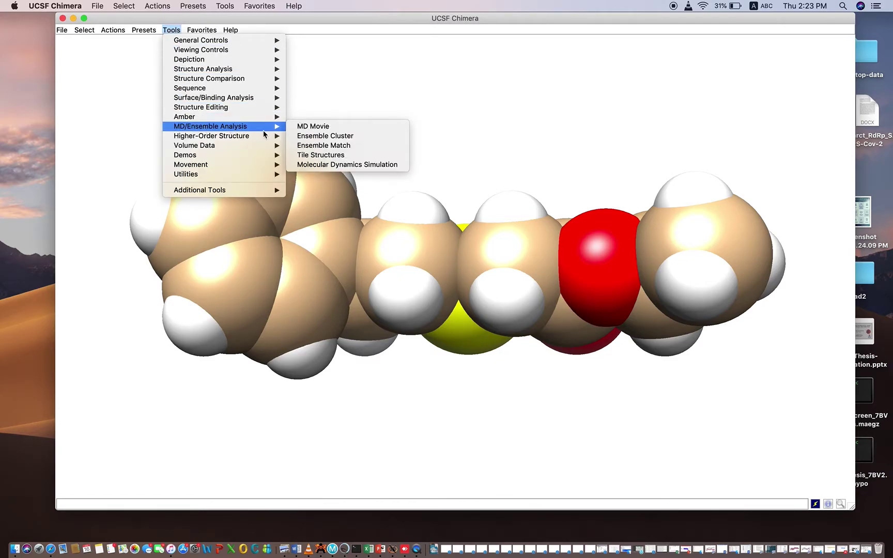
pyautogui.click(331, 166)
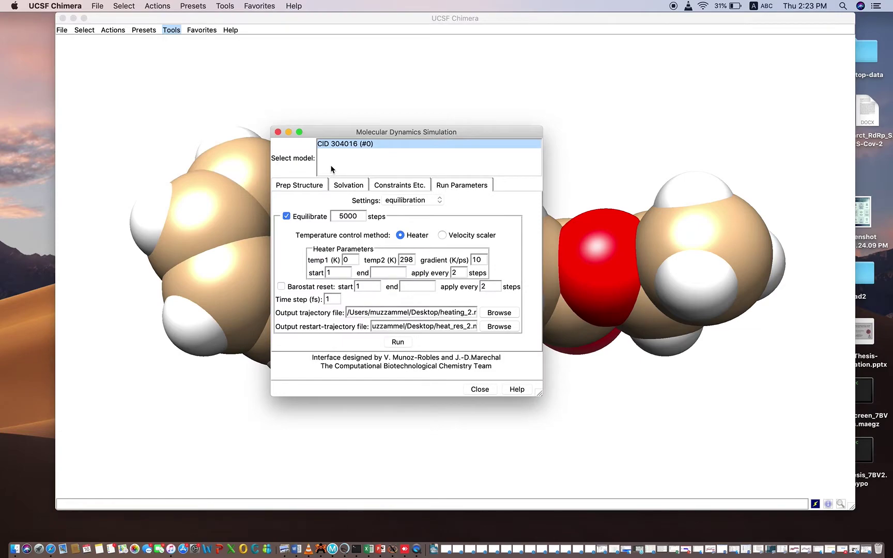
pyautogui.click(424, 202)
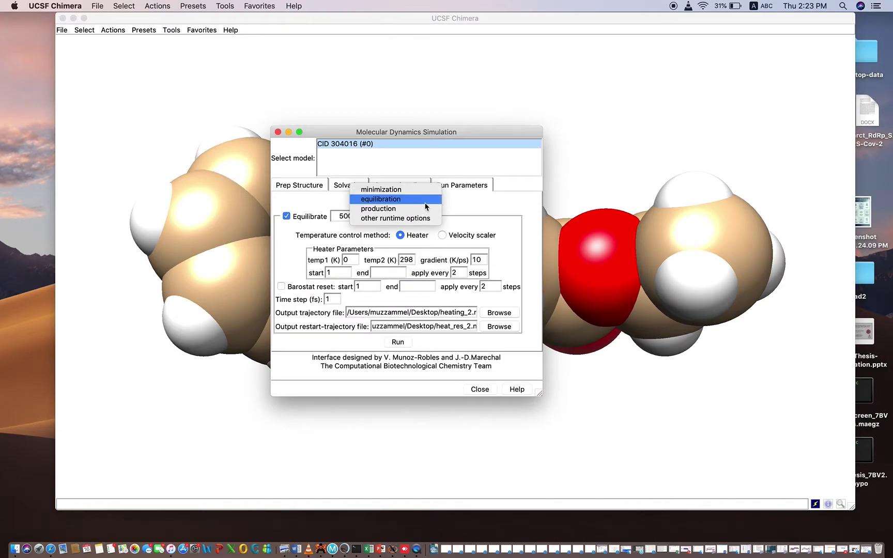
pyautogui.click(403, 199)
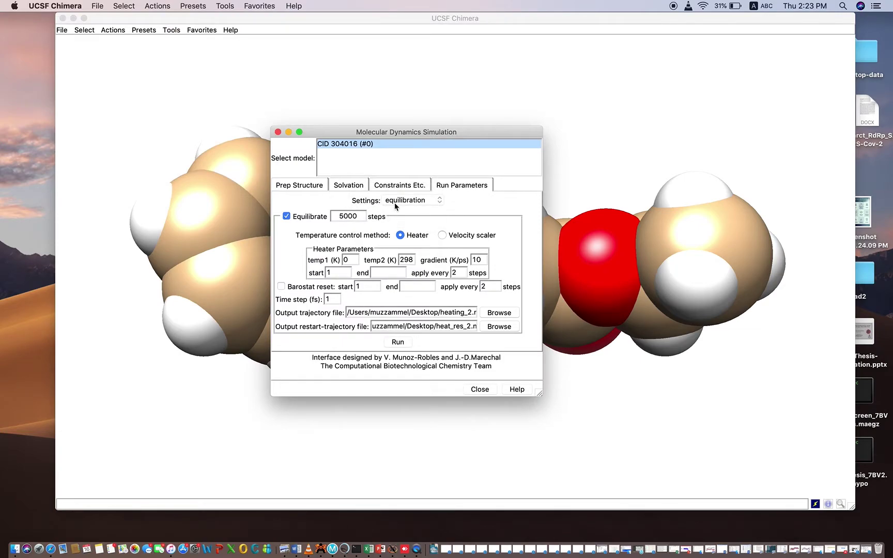
pyautogui.click(409, 203)
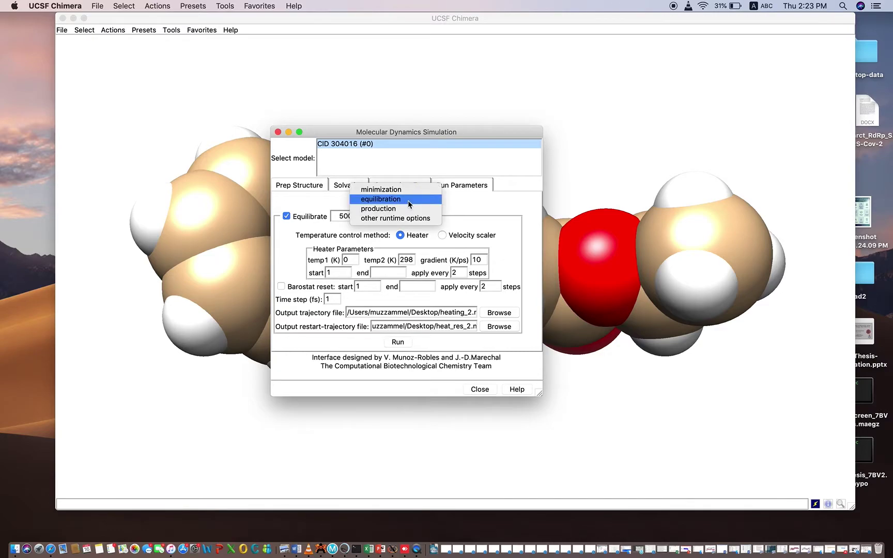
pyautogui.click(409, 201)
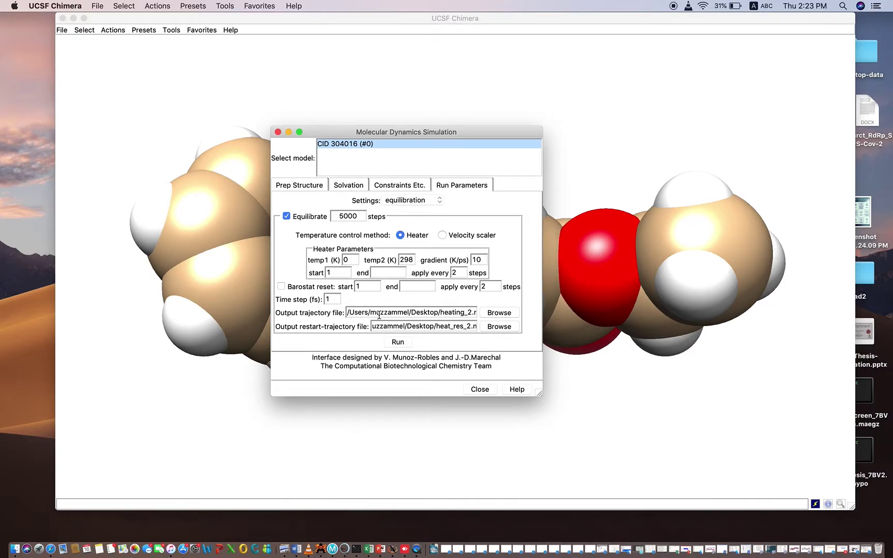
pyautogui.click(334, 299)
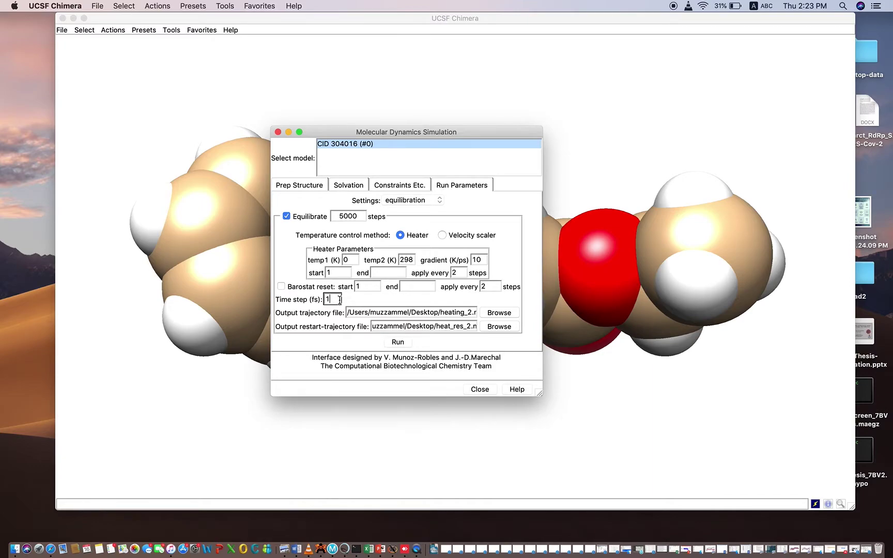
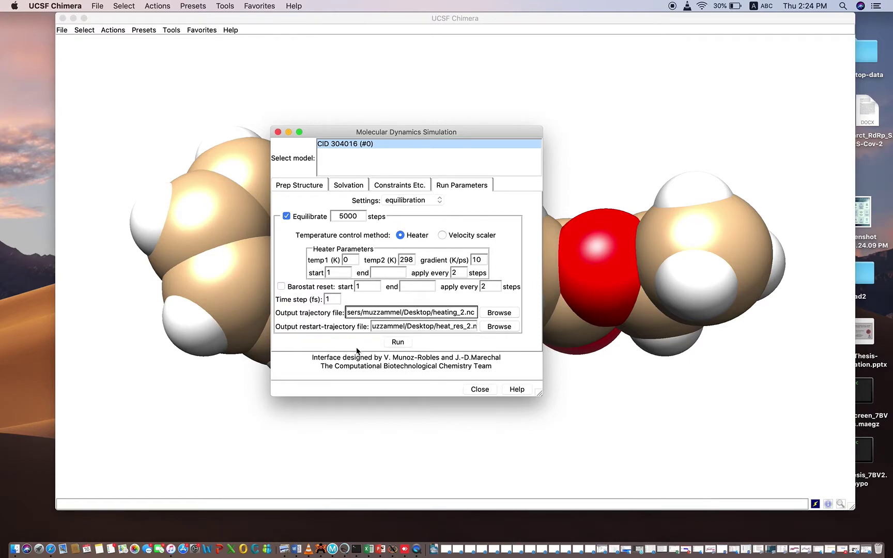
# - Check the full file paths for the equilibration's output trajectory and output restart-trajectory, viewing the output location browser without changing anything
pyautogui.press('Left')
pyautogui.press('Left')
pyautogui.press('Left')
pyautogui.press('Left')
pyautogui.press('Left')
pyautogui.press('Left')
pyautogui.press('Left')
pyautogui.press('Left')
pyautogui.press('Left')
pyautogui.press('Left')
pyautogui.press('Left')
pyautogui.press('Left')
pyautogui.press('Left')
pyautogui.press('Left')
pyautogui.press('Left')
pyautogui.press('Left')
pyautogui.press('Left')
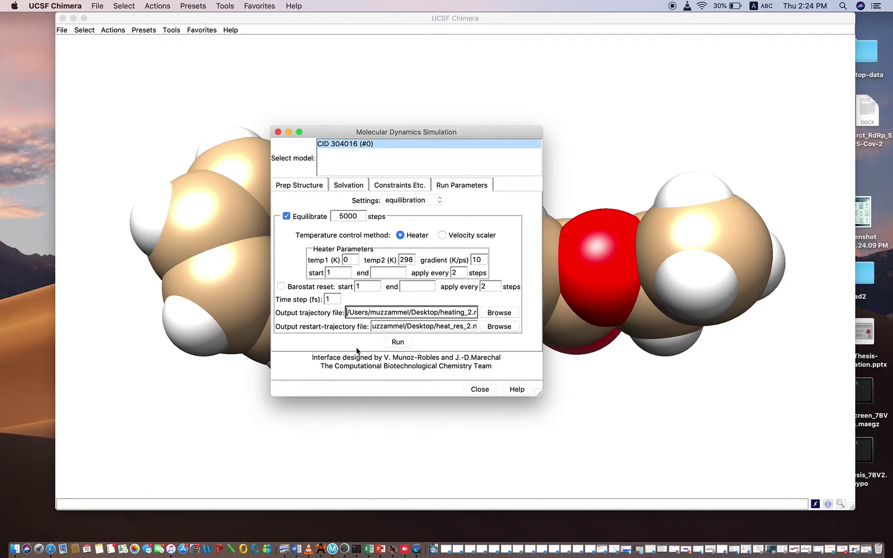
pyautogui.click(501, 312)
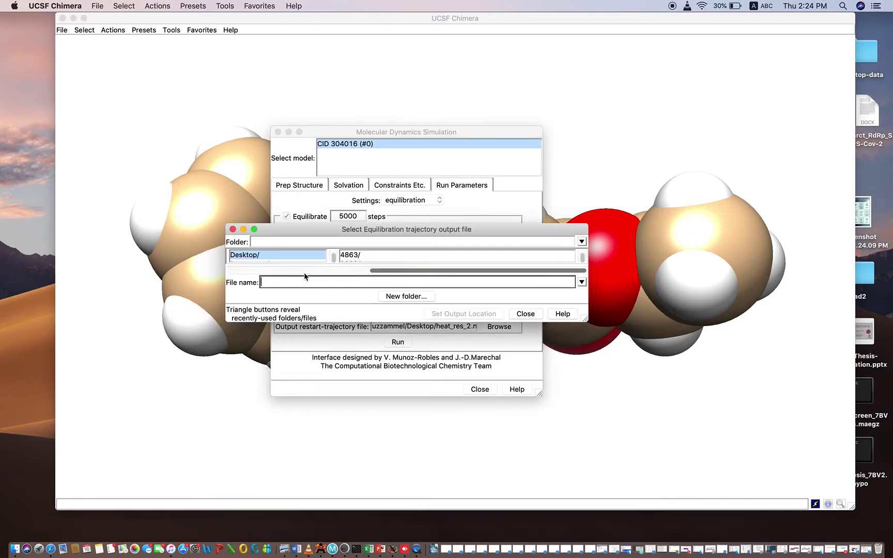
pyautogui.click(234, 230)
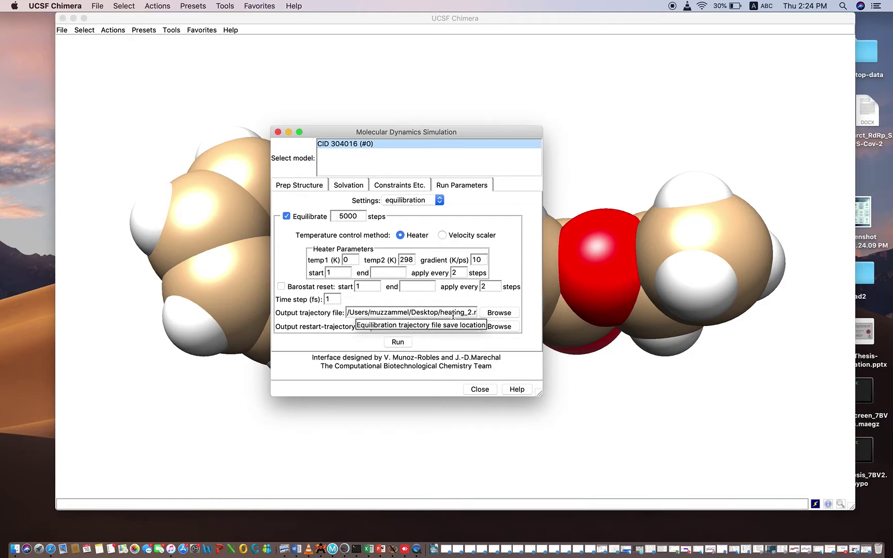
pyautogui.click(467, 313)
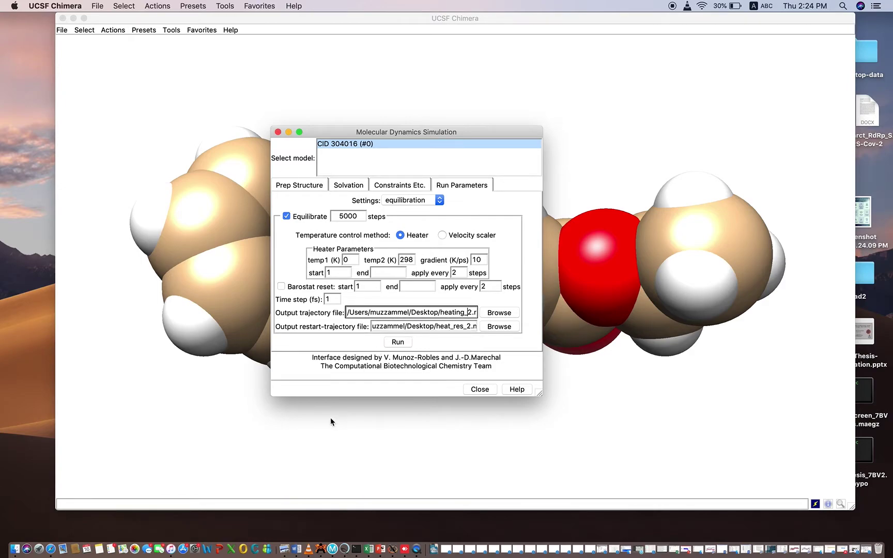
pyautogui.press('End')
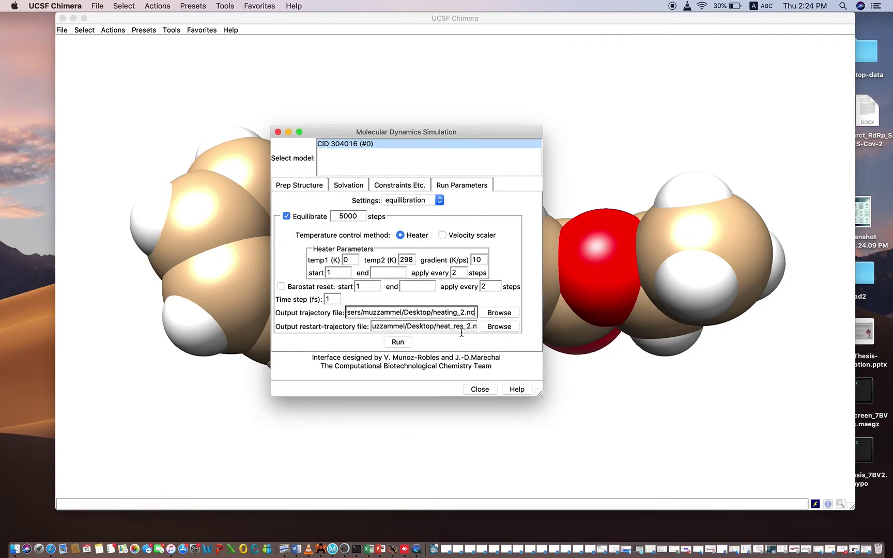
pyautogui.click(424, 327)
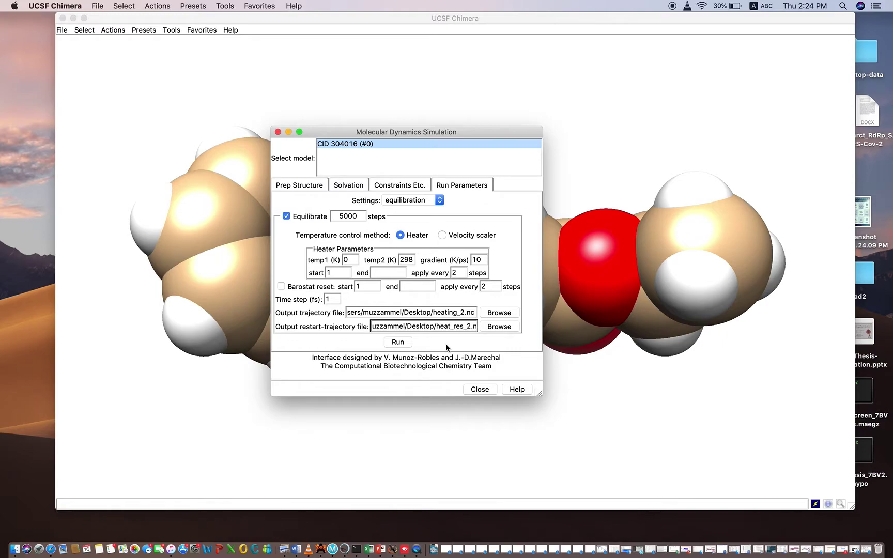
pyautogui.write('c')
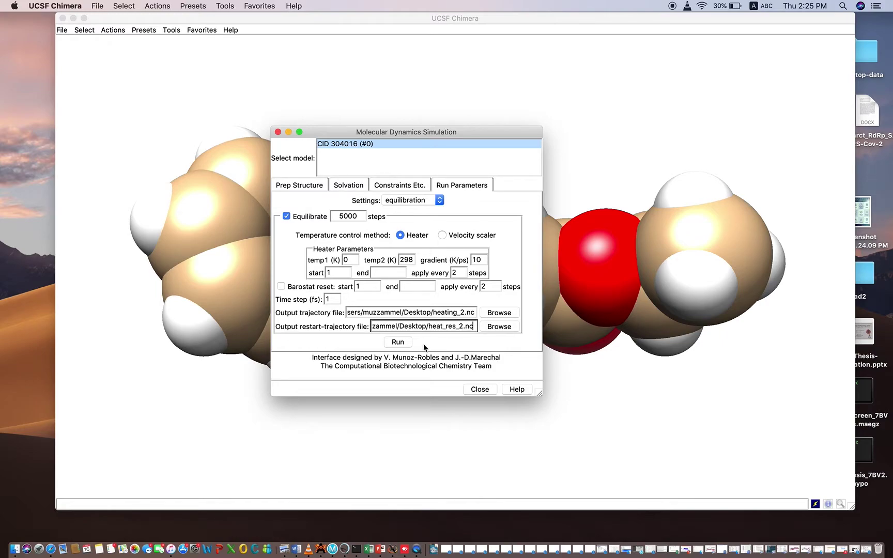
pyautogui.click(463, 327)
# - Run the simulation, adding hydrogens with H-bonds considered and assigning AMBER ff14SB and Gasteiger charges with a net charge of +0
pyautogui.click(397, 342)
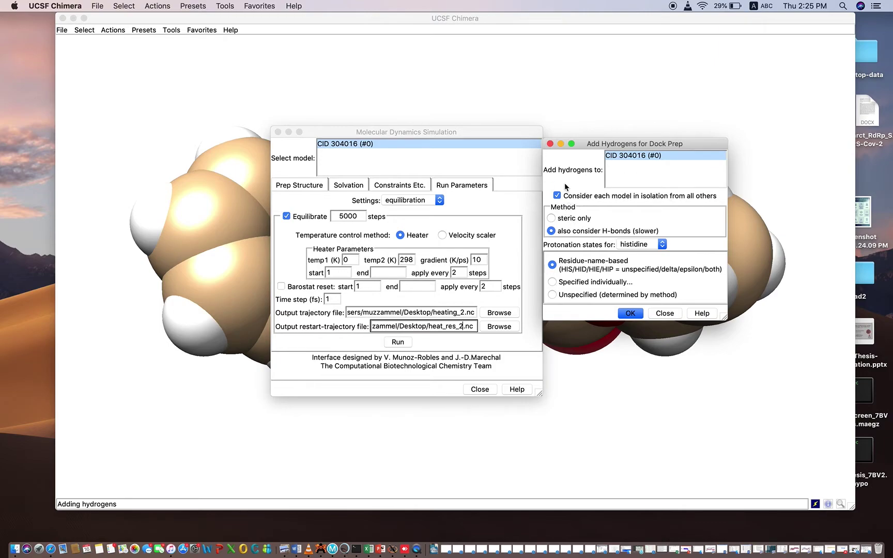
pyautogui.click(629, 160)
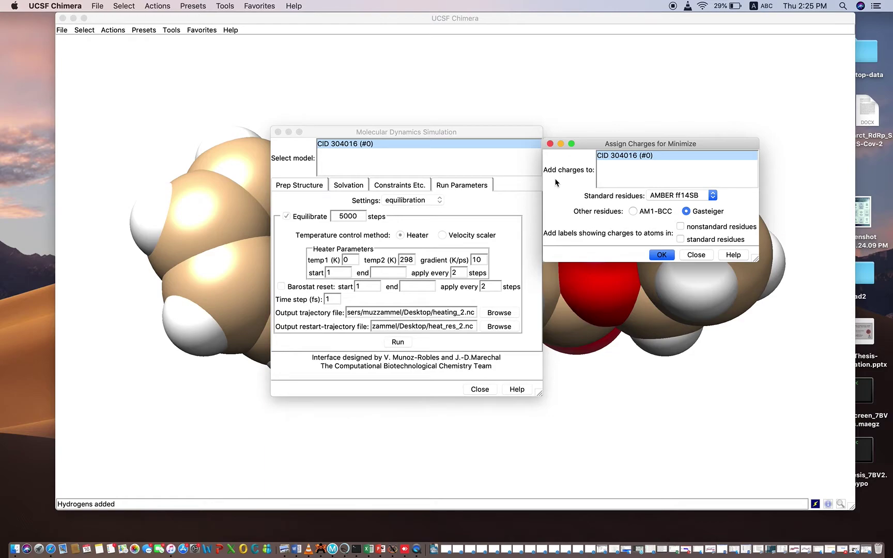
pyautogui.click(683, 196)
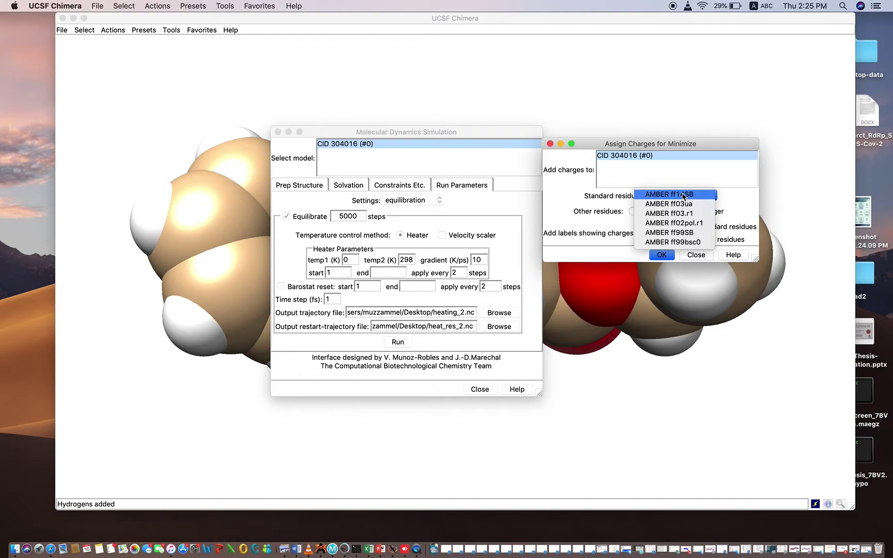
pyautogui.click(580, 197)
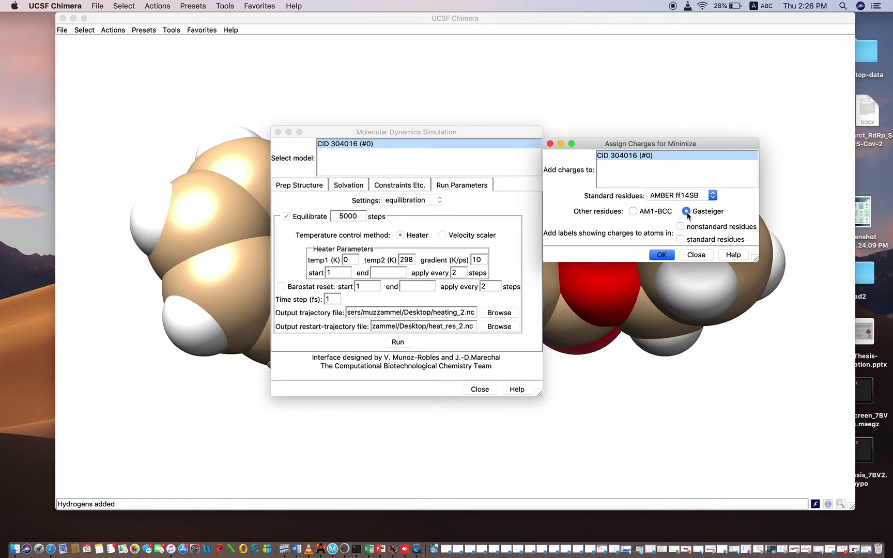
pyautogui.click(661, 254)
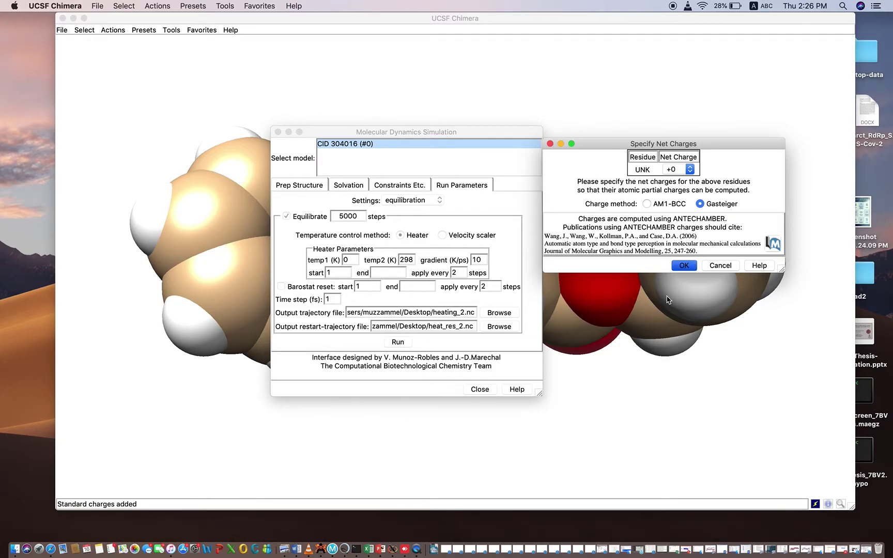
pyautogui.press('Return')
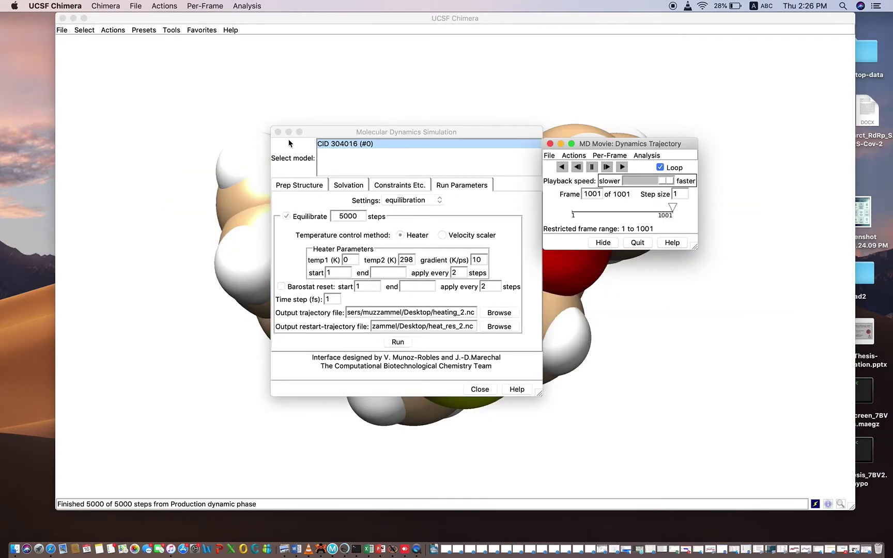
# - Switch the simulation's run settings to production and minimize the Molecular Dynamics Simulation dialog
pyautogui.click(427, 201)
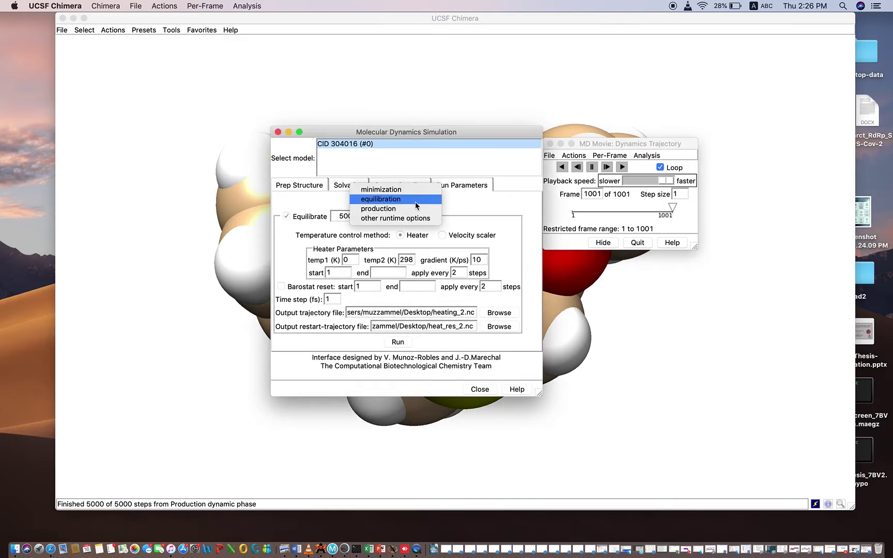
pyautogui.click(399, 209)
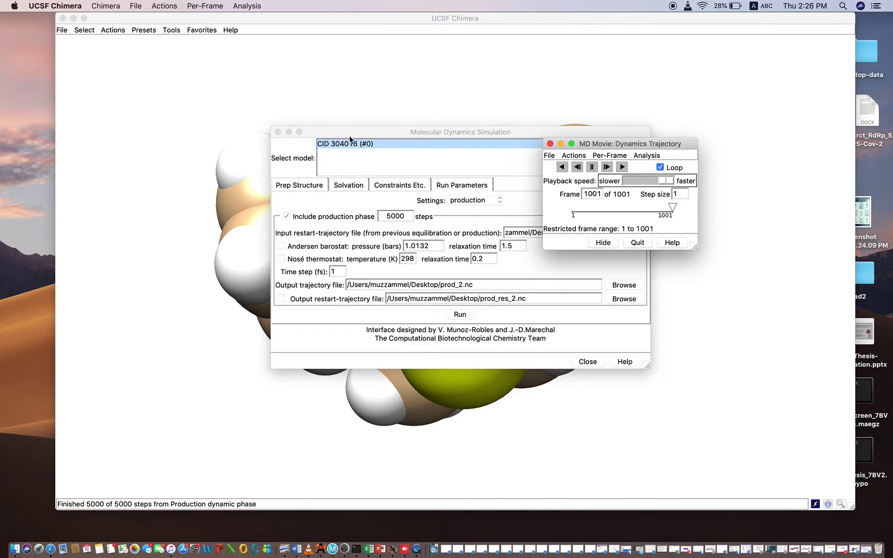
pyautogui.click(288, 132)
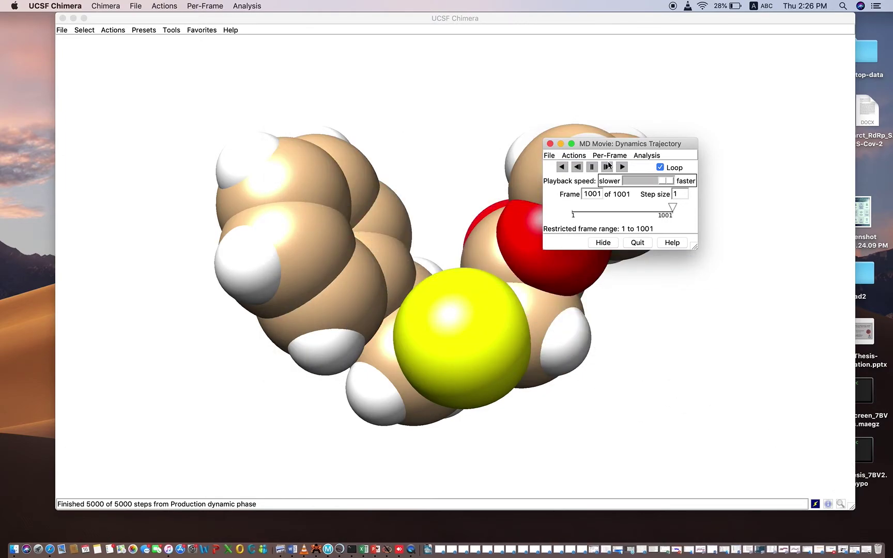
# - Rewind the MD Movie trajectory to frame 1, play it clear of the molecule, then pause and minimize the player
pyautogui.moveTo(600, 144); pyautogui.dragTo(124, 272)
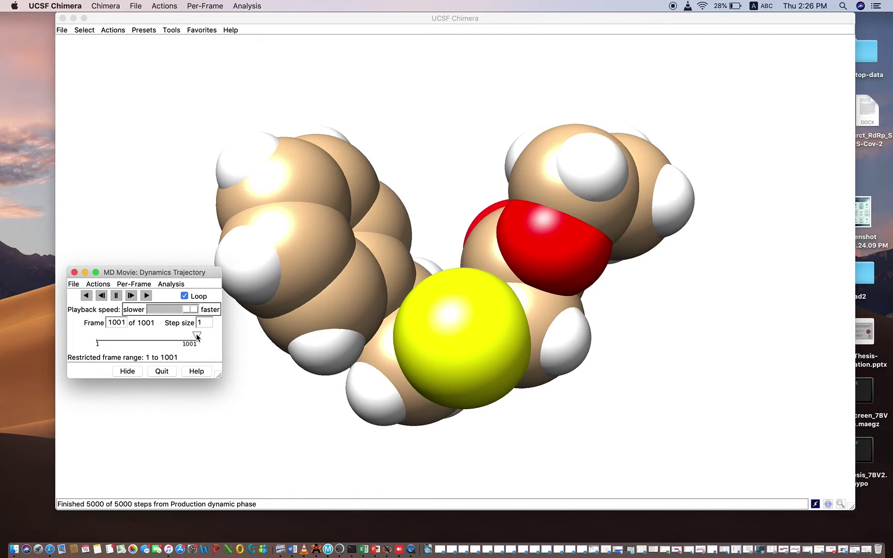
pyautogui.moveTo(197, 337); pyautogui.dragTo(97, 339)
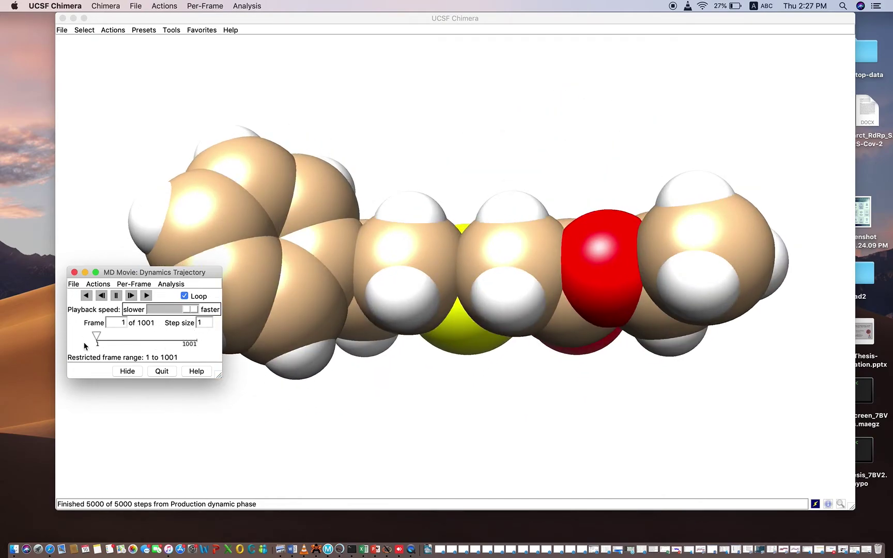
pyautogui.click(148, 296)
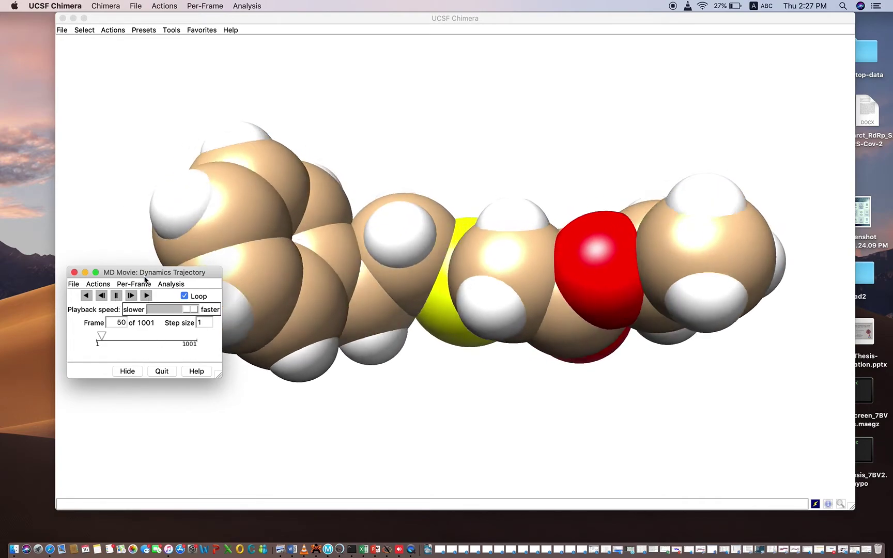
pyautogui.moveTo(144, 272); pyautogui.dragTo(121, 362)
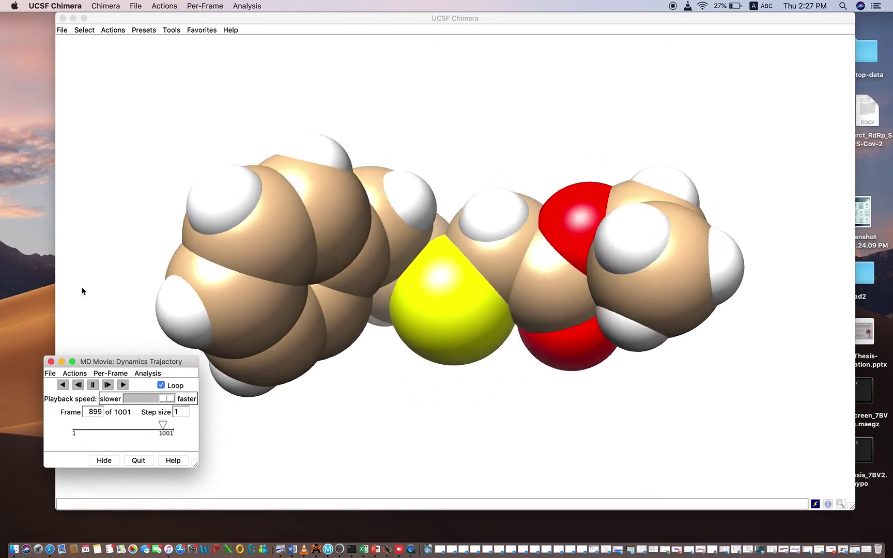
pyautogui.click(93, 385)
pyautogui.click(61, 361)
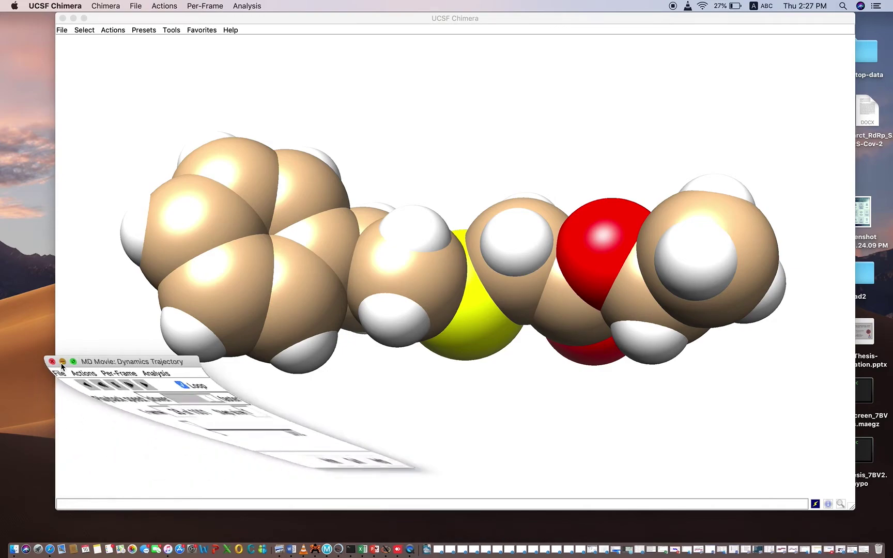
# - Restore the Molecular Dynamics Simulation dialog and review its equilibration and production run settings
pyautogui.click(864, 551)
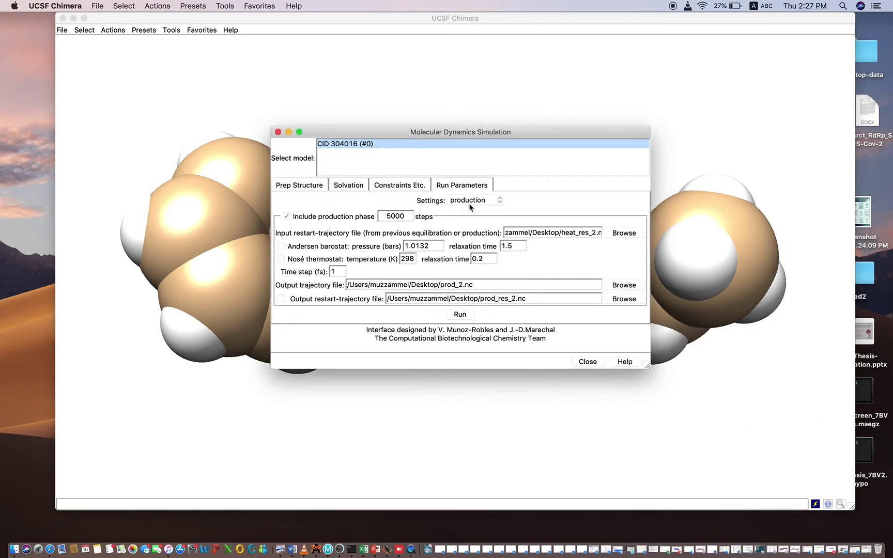
pyautogui.click(471, 201)
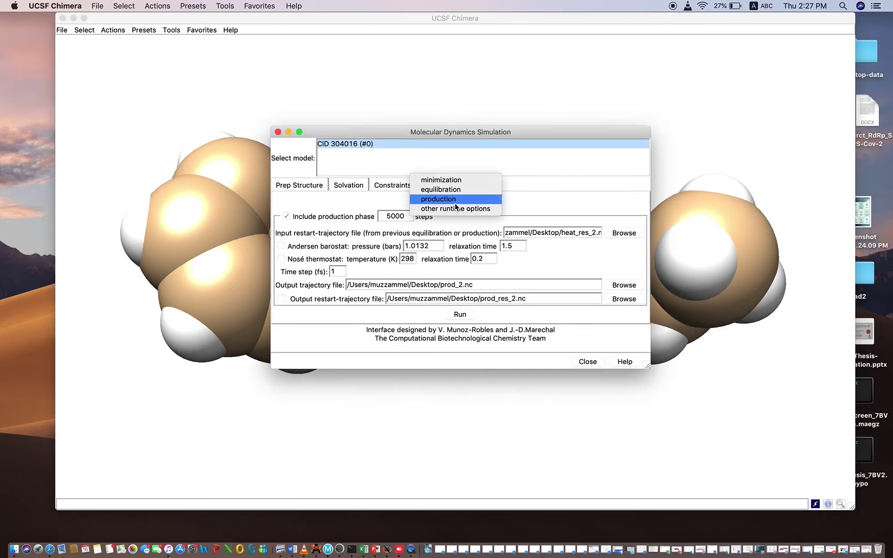
pyautogui.click(456, 189)
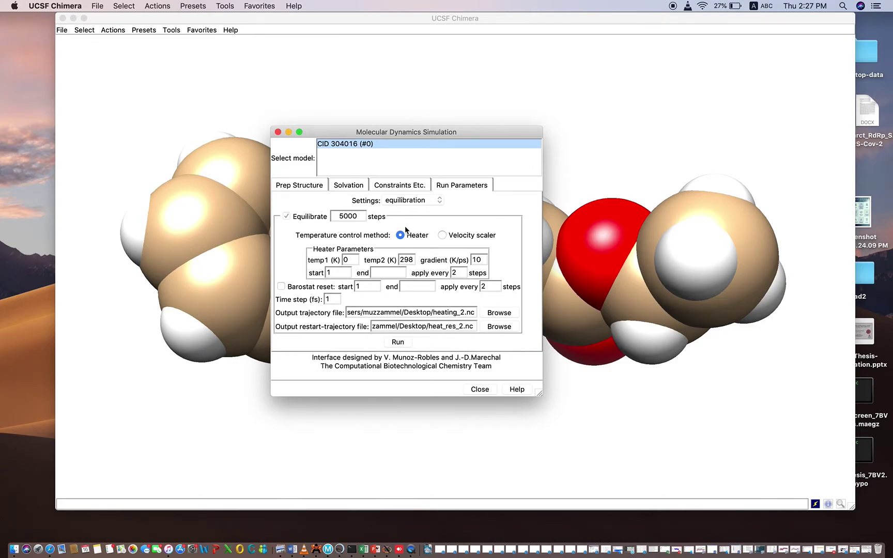
pyautogui.click(420, 202)
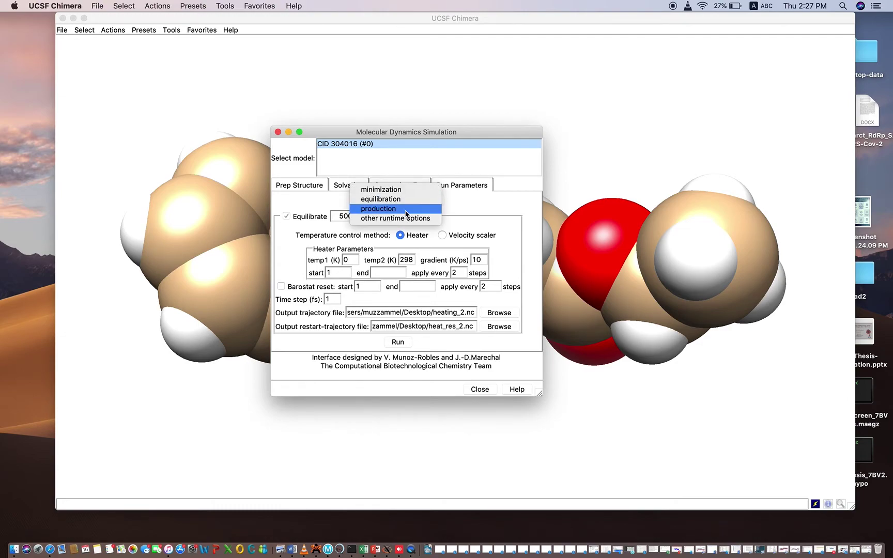
pyautogui.click(405, 209)
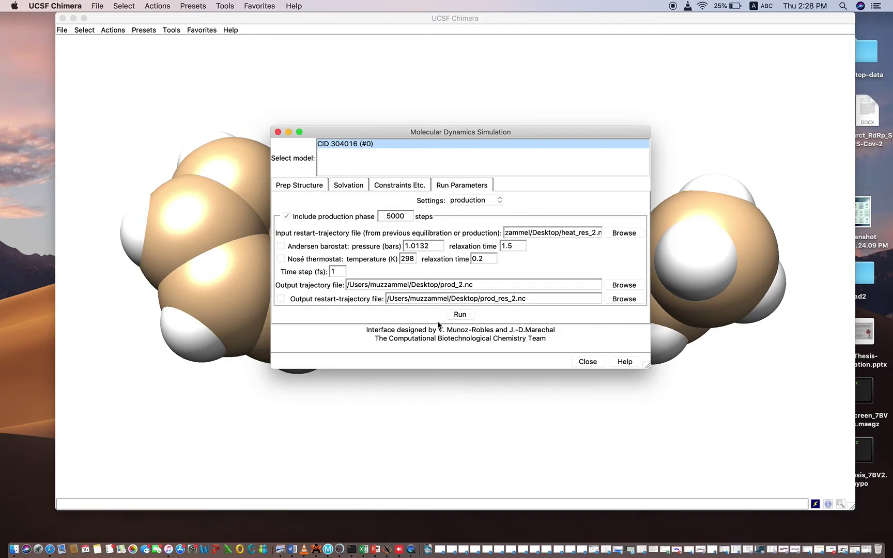
# - Compare the equilibration and production run settings, including their output and restart trajectory files, and minimize the Molecular Dynamics Simulation dialog
pyautogui.click(464, 201)
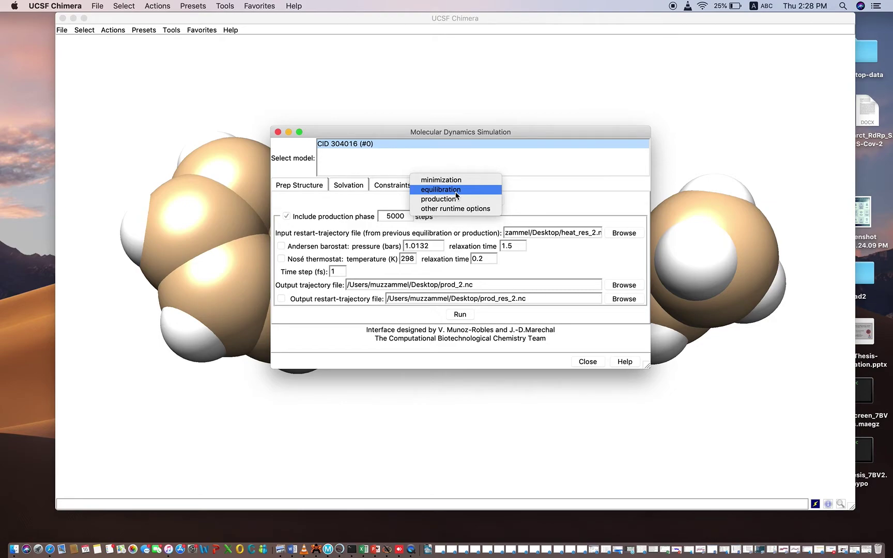
pyautogui.click(457, 194)
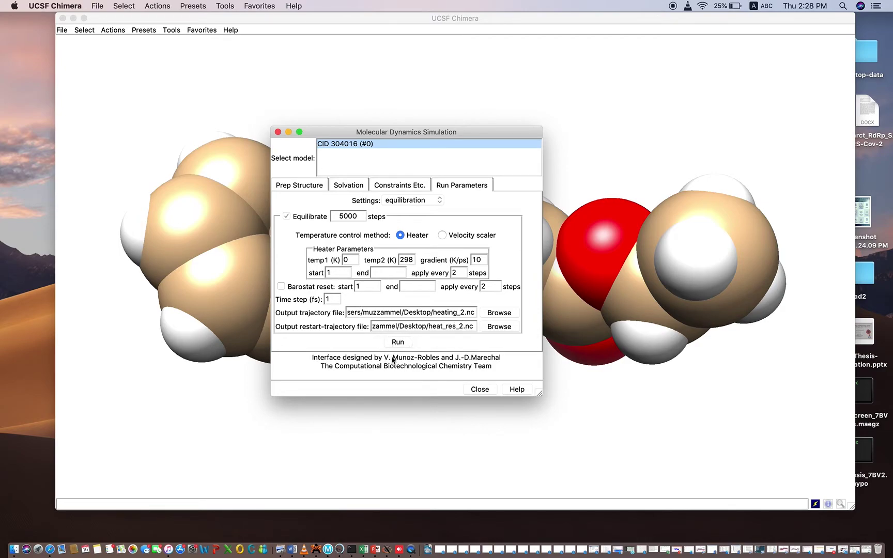
pyautogui.click(404, 204)
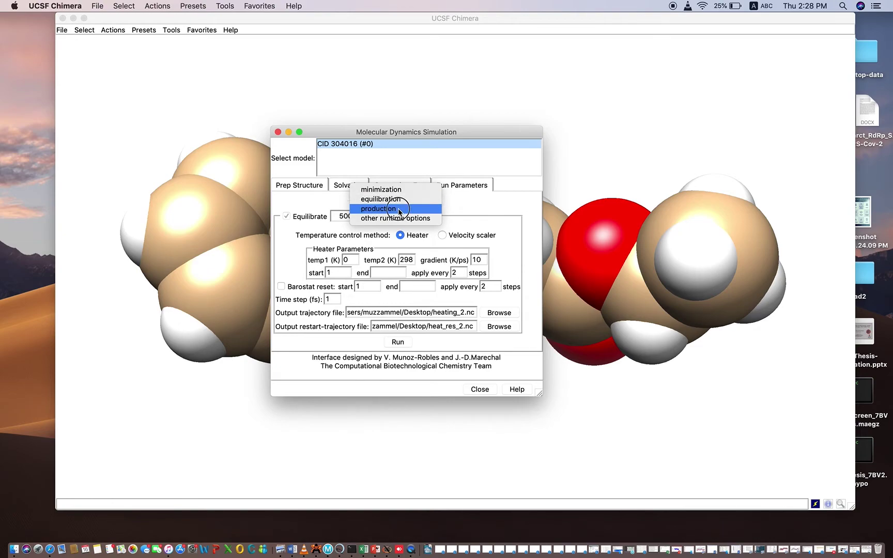
pyautogui.click(399, 209)
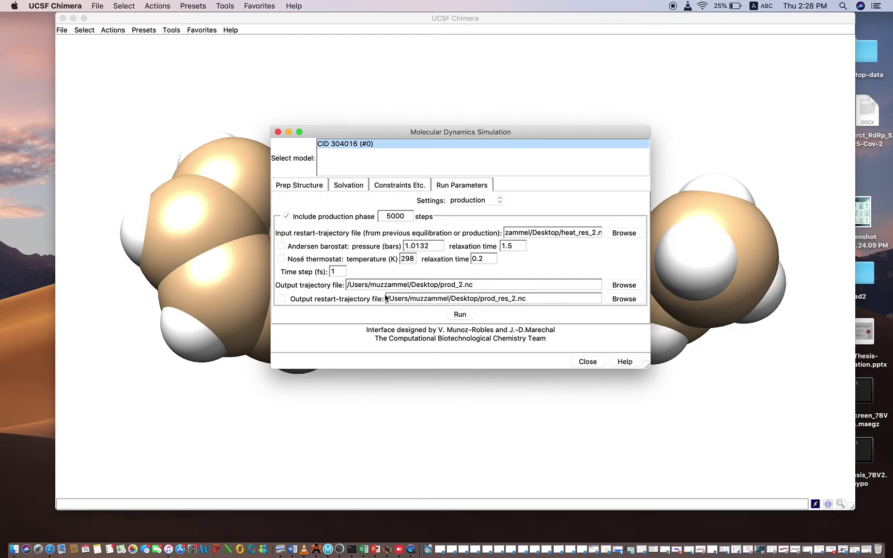
pyautogui.click(460, 284)
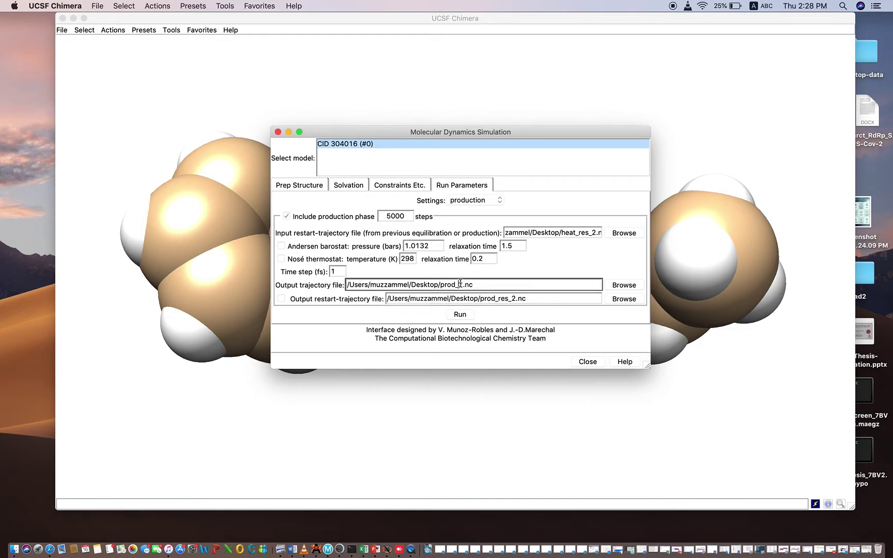
pyautogui.click(457, 205)
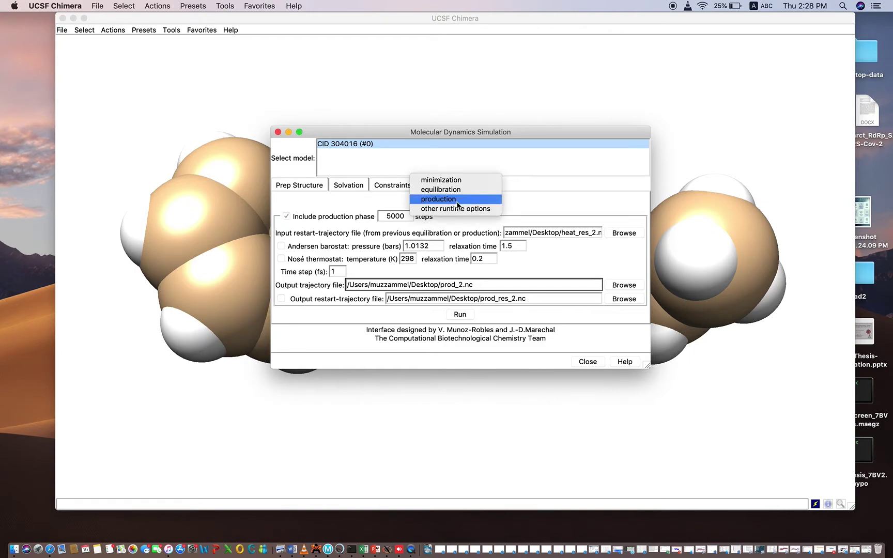
pyautogui.click(454, 188)
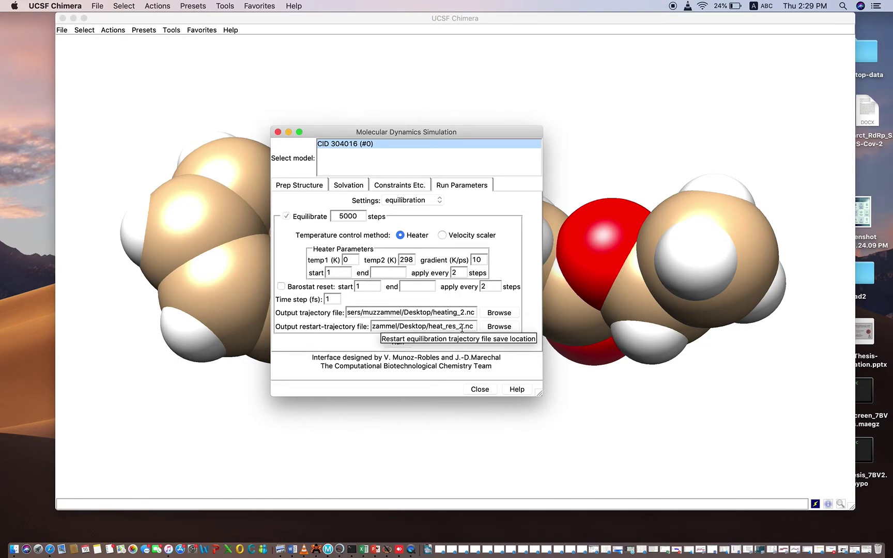
pyautogui.click(401, 201)
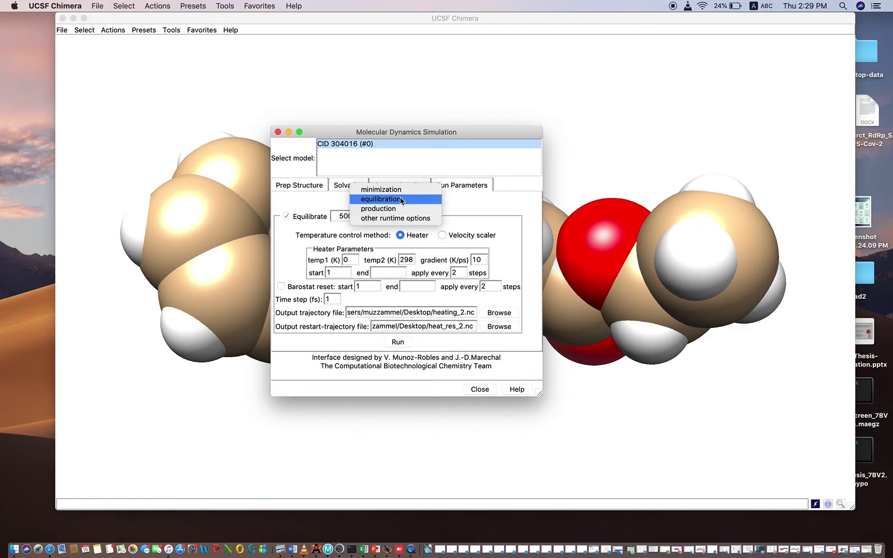
pyautogui.click(394, 209)
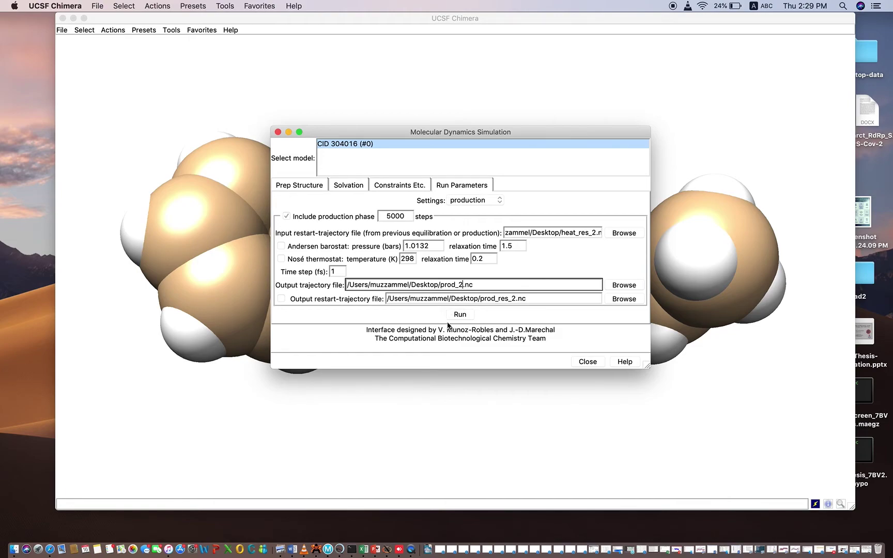
pyautogui.click(289, 131)
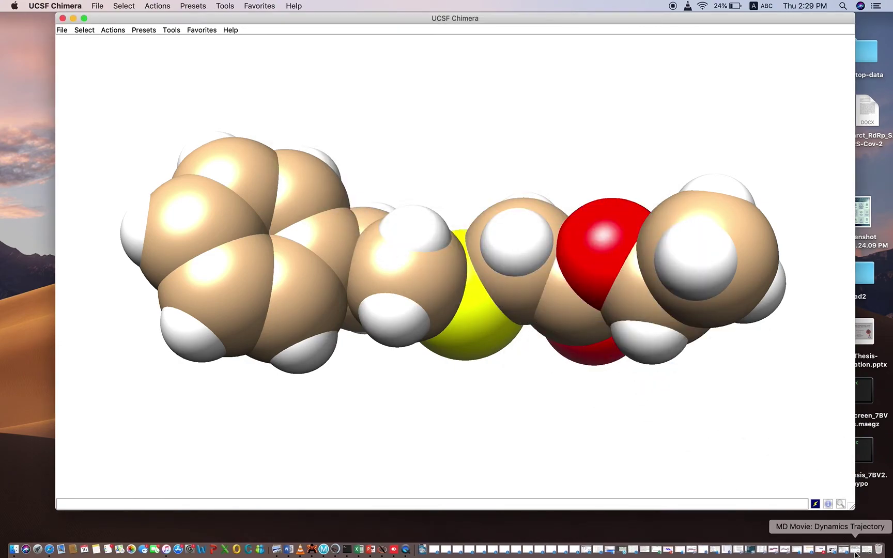
# - Restore the MD Movie player clear of the molecule and scrub the trajectory to about frame 980 and back to frame 1
pyautogui.click(113, 364)
pyautogui.moveTo(113, 363); pyautogui.dragTo(92, 53)
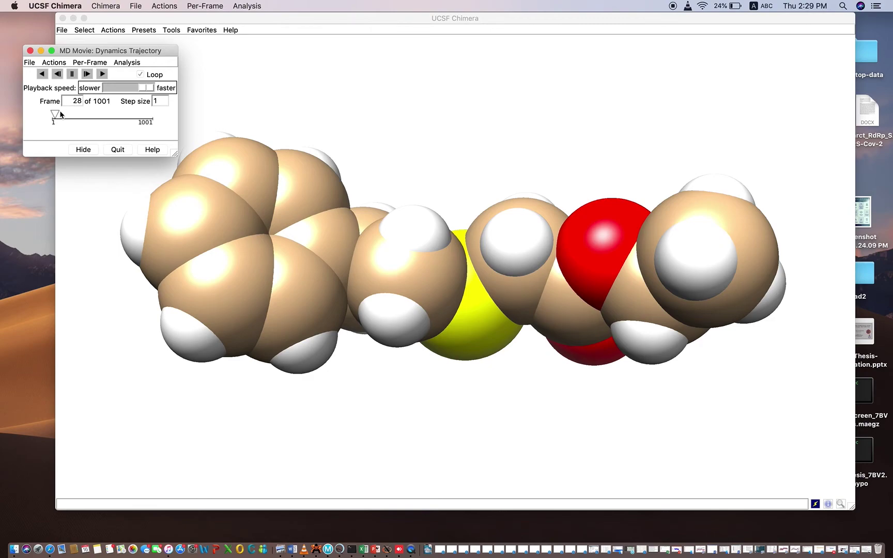
pyautogui.moveTo(55, 116); pyautogui.dragTo(152, 127)
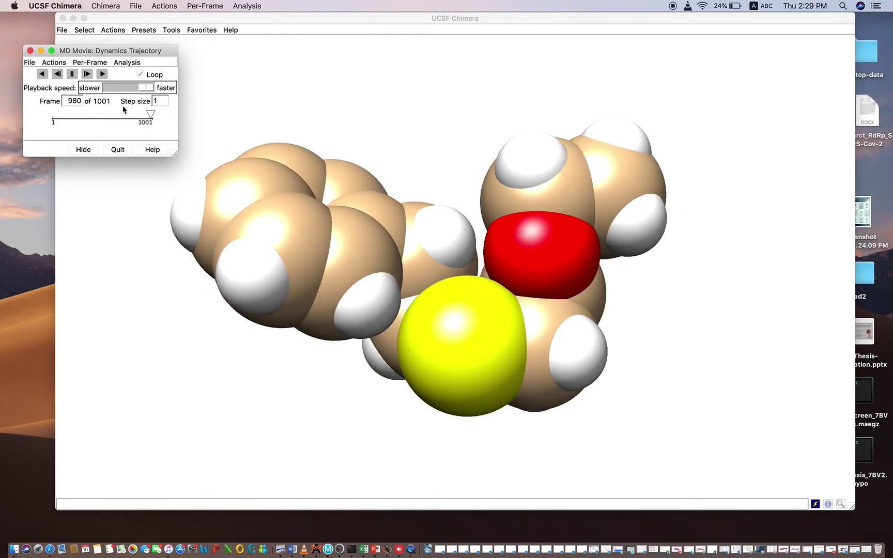
pyautogui.moveTo(150, 114); pyautogui.dragTo(46, 120)
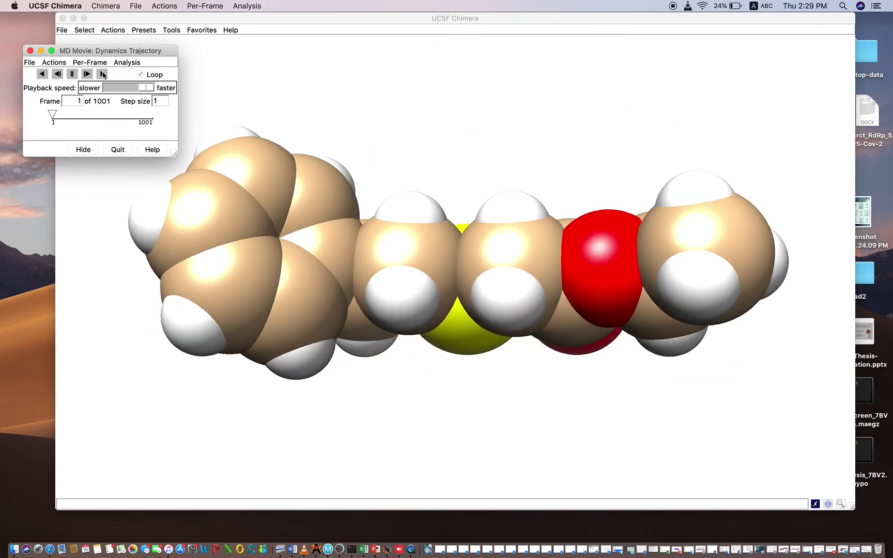
pyautogui.moveTo(103, 52); pyautogui.dragTo(94, 49)
# - Change the molecule's atoms and bonds from spheres to stick representation
pyautogui.click(114, 30)
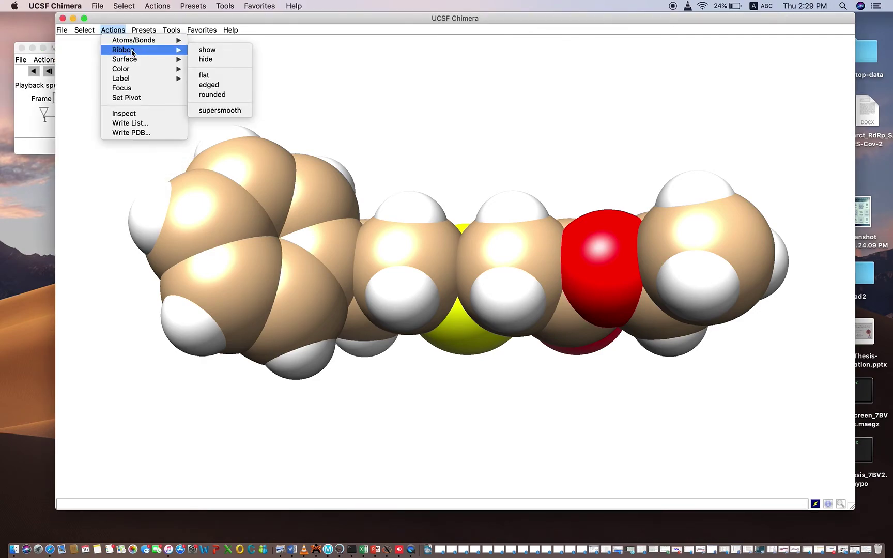
pyautogui.moveTo(143, 41)
pyautogui.click(206, 95)
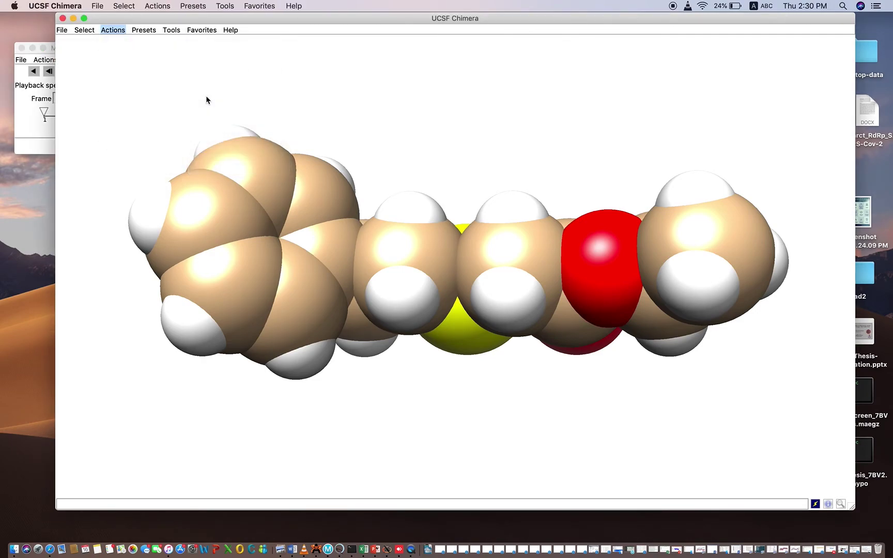
# - Play the MD Movie trajectory forward from frame 1 with the stick model, and pause the playback
pyautogui.click(53, 50)
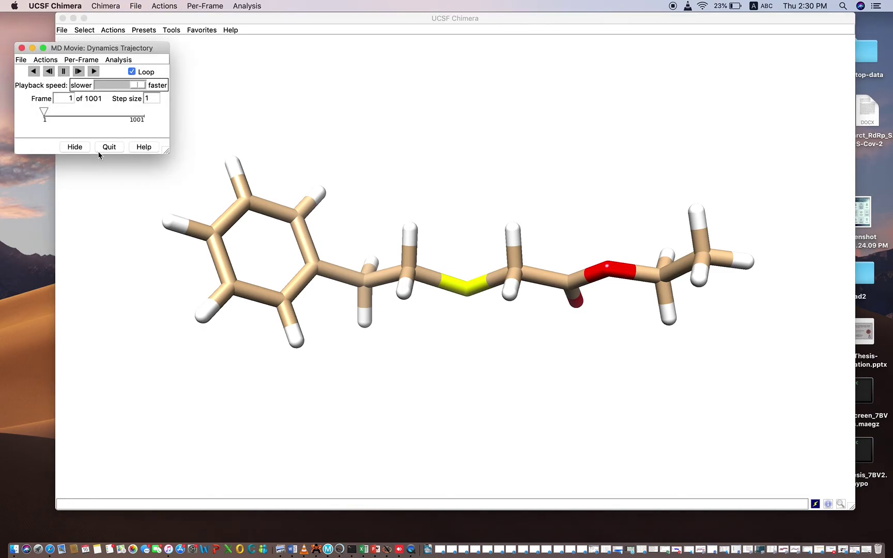
pyautogui.click(94, 71)
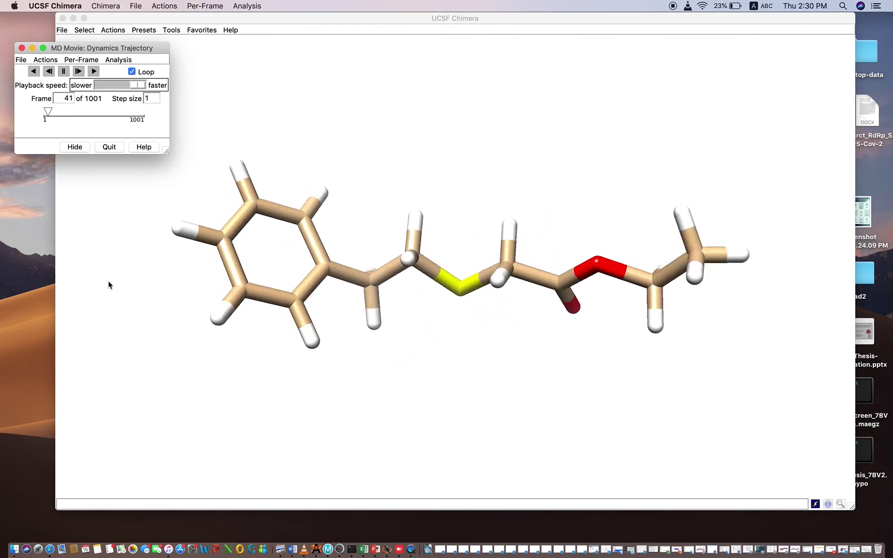
pyautogui.click(63, 72)
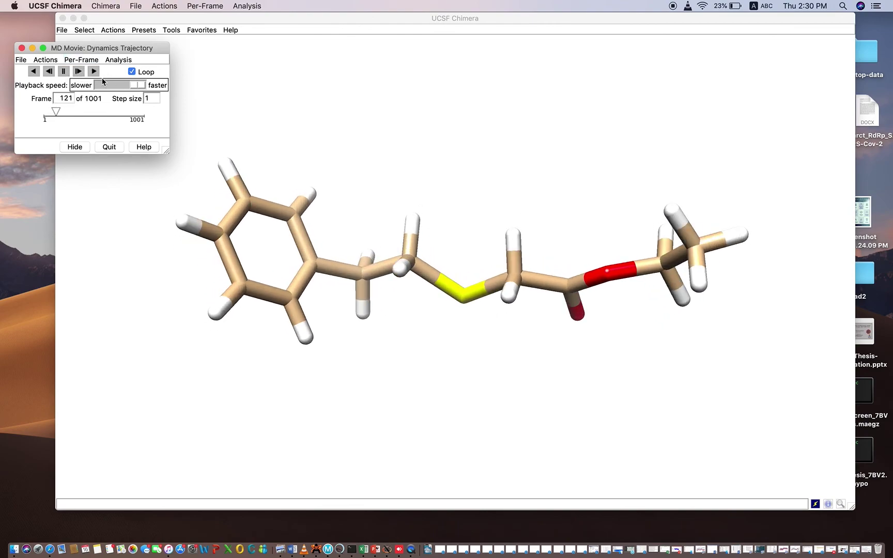